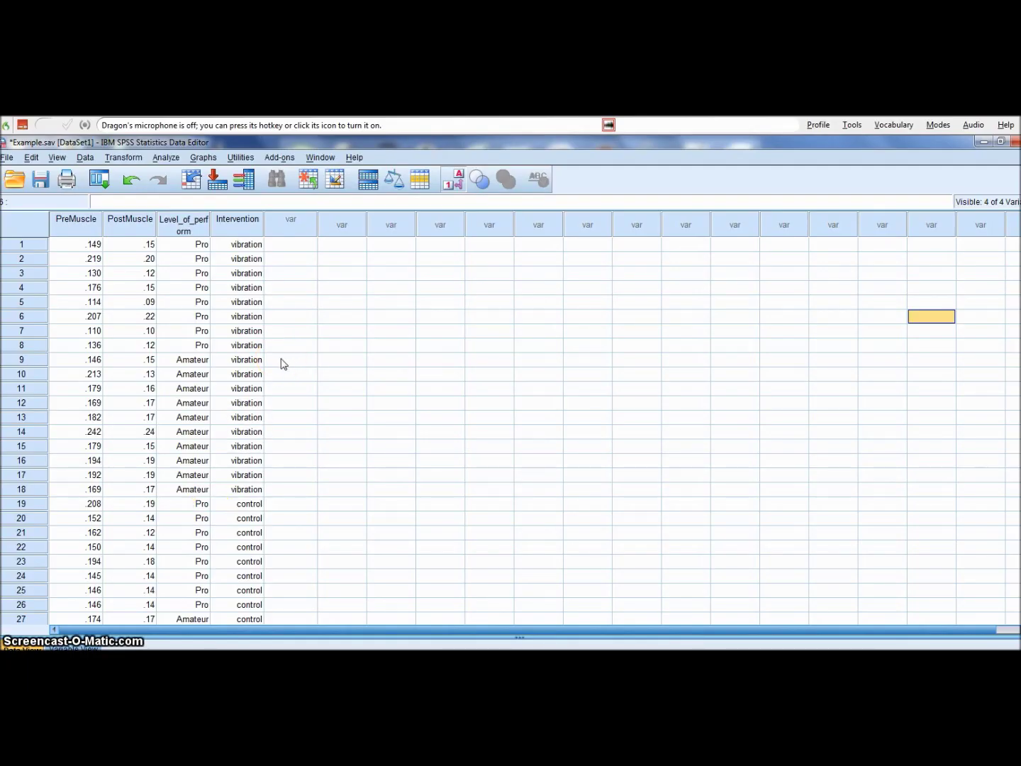
Step: Look over the PreMuscle, PostMuscle, Level_of_perform and Intervention columns in the data
left_click(84, 224)
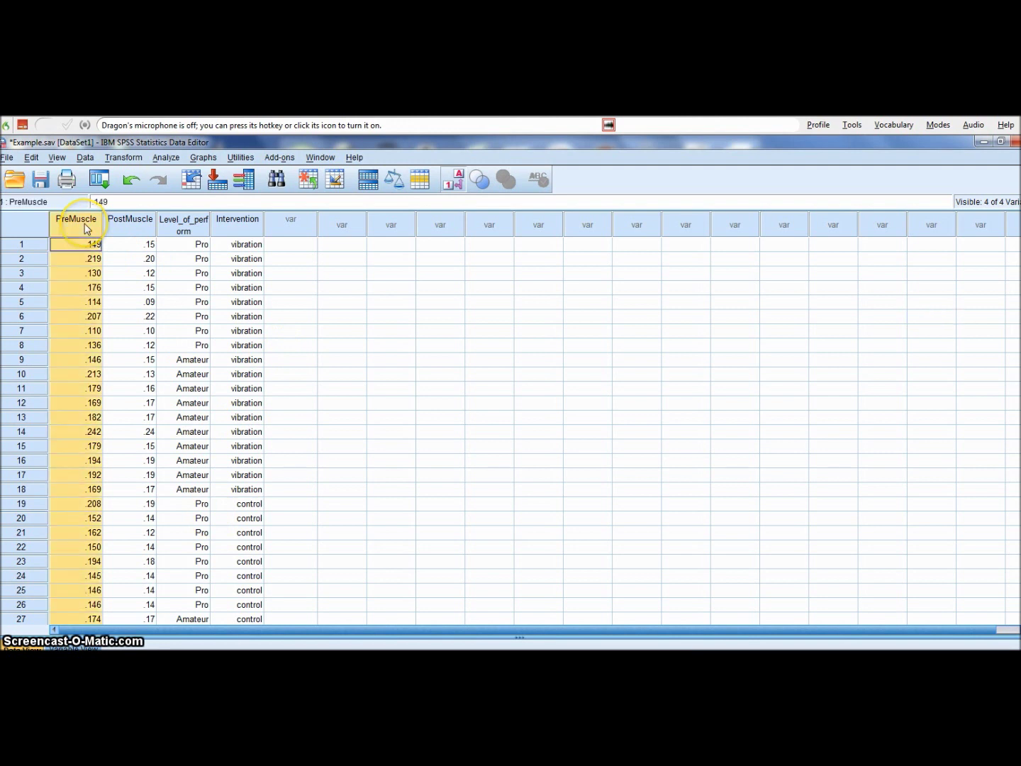
left_click(139, 226)
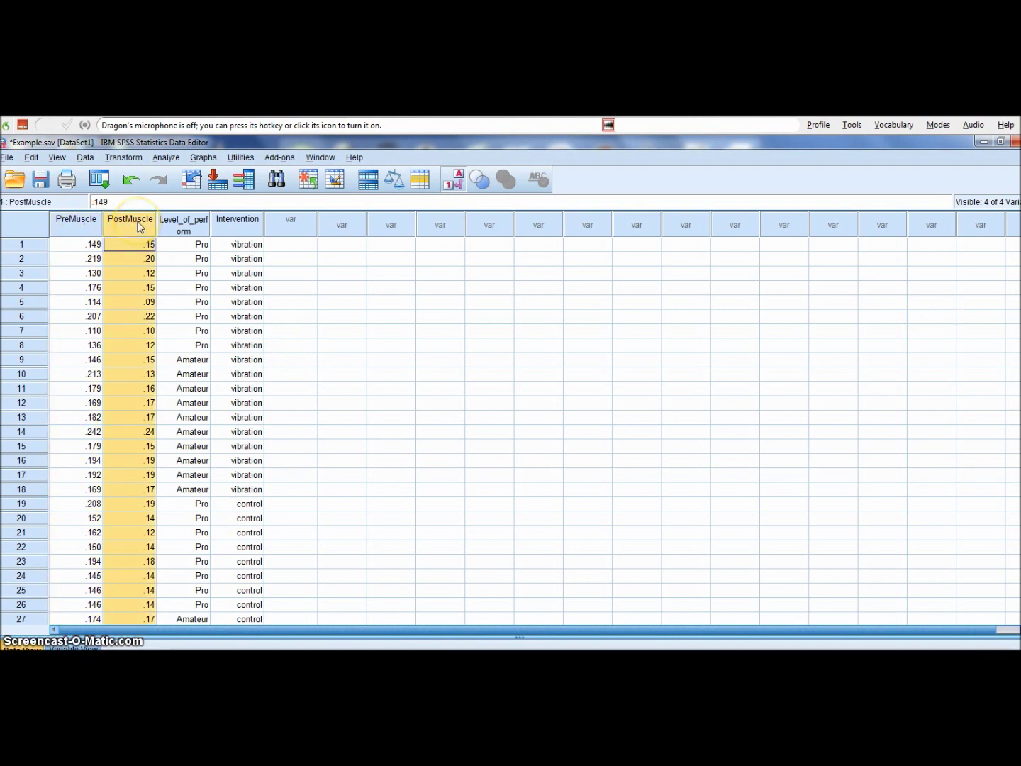
left_click(184, 223)
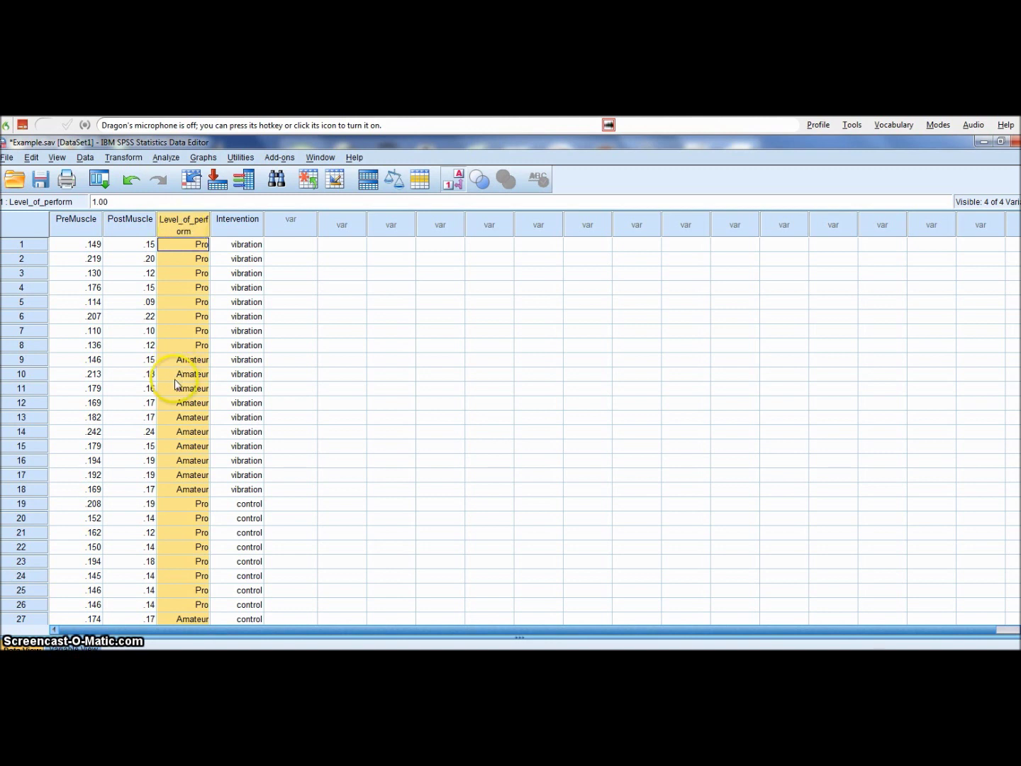
left_click(254, 225)
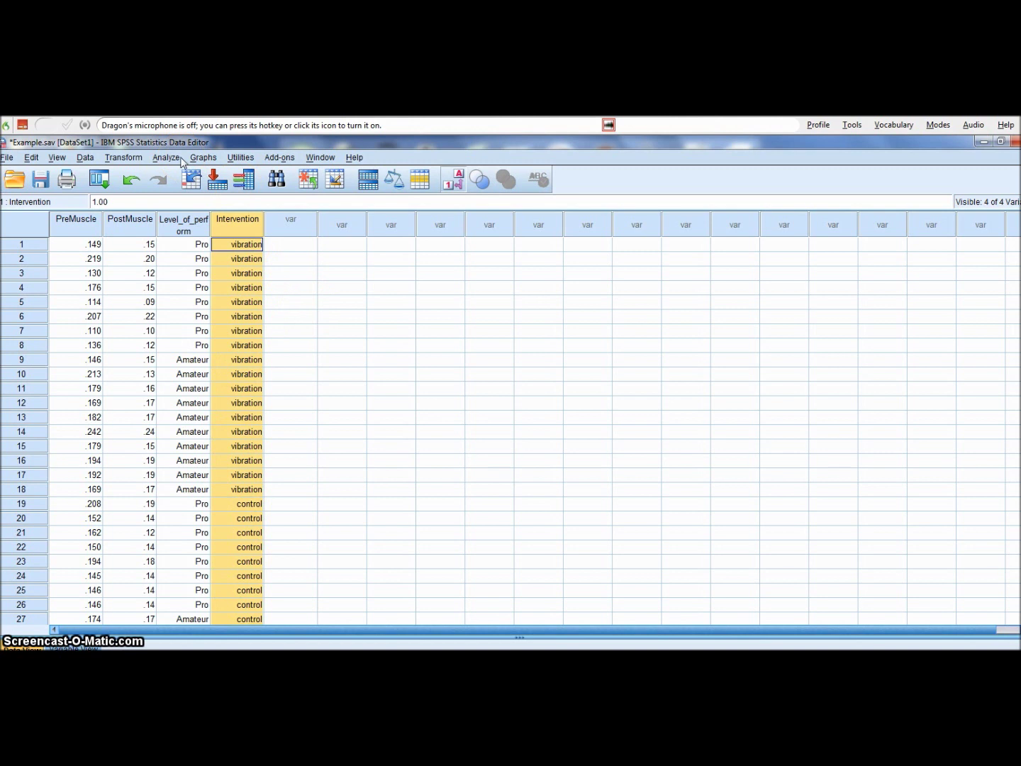
left_click(89, 225)
left_click(133, 226, "shift")
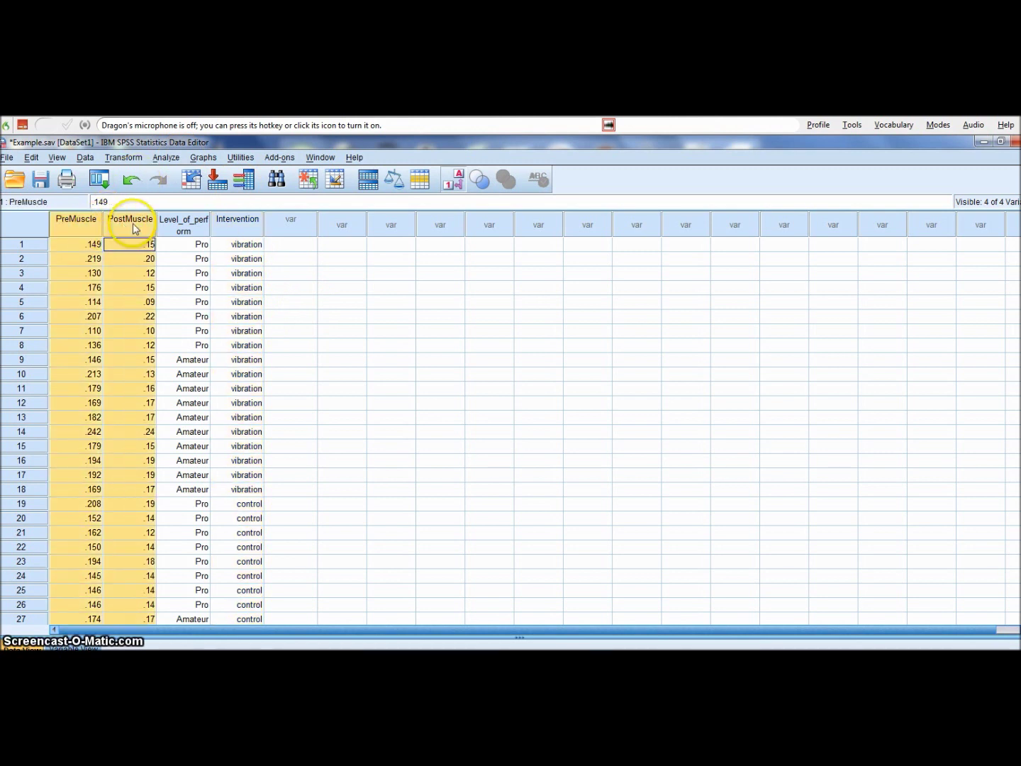
left_click(194, 227)
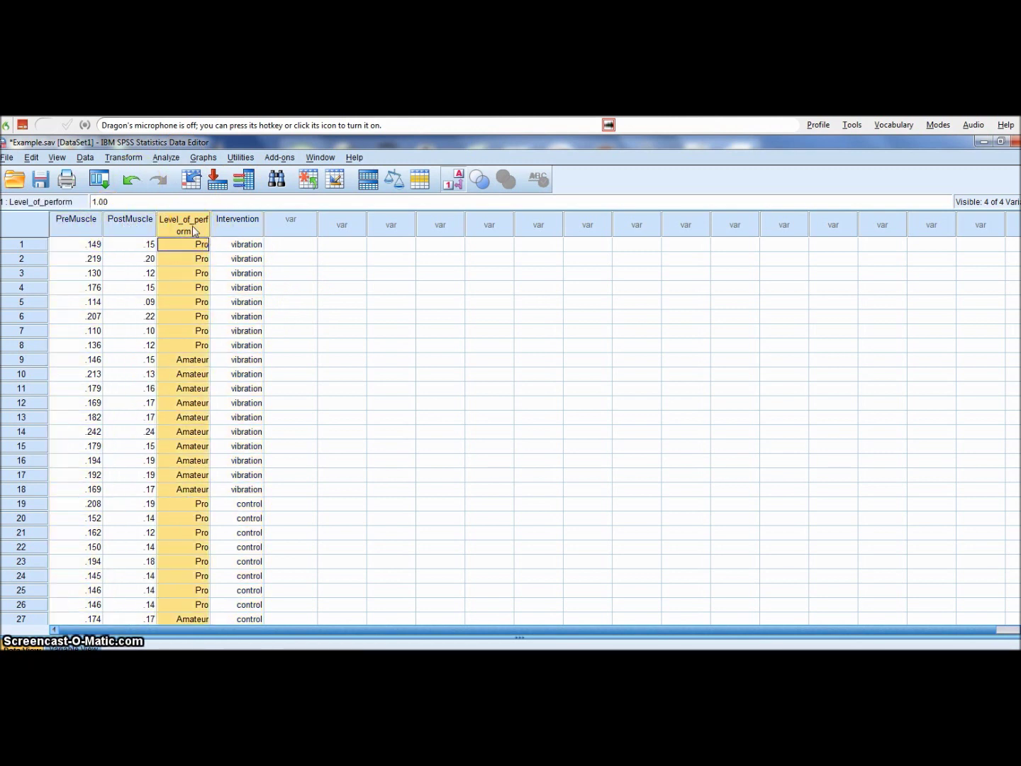
left_click(243, 227)
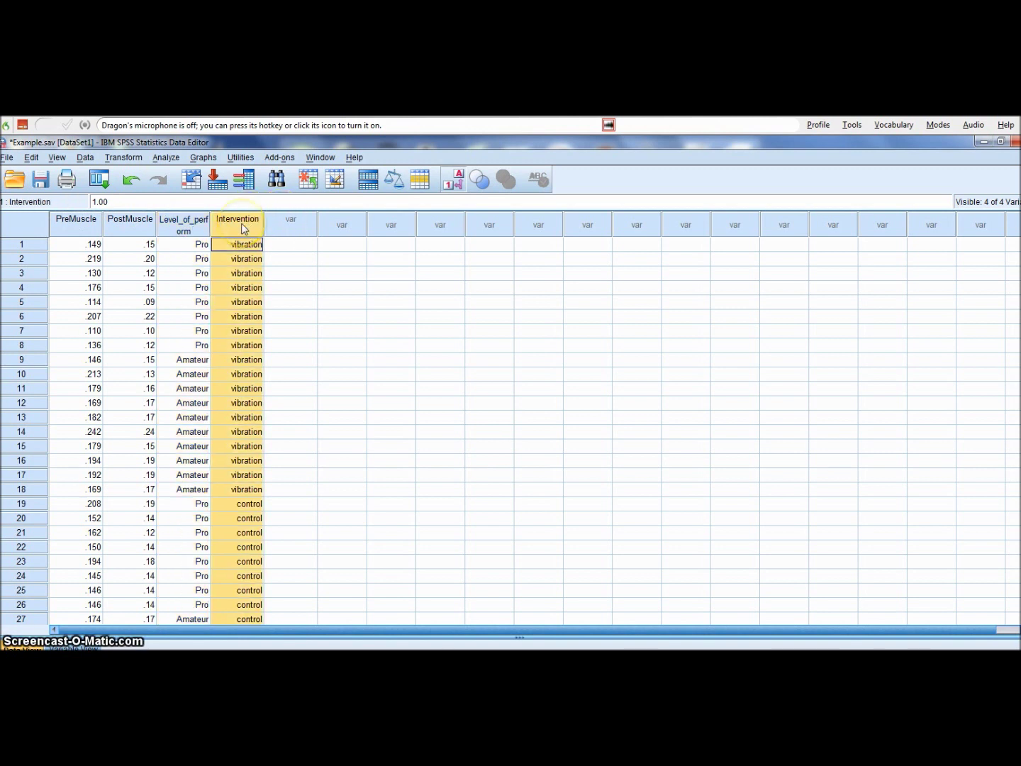
Step: Choose Analyze > General Linear Model > Repeated Measures to reach the Define Factor(s) dialog
left_click(204, 158)
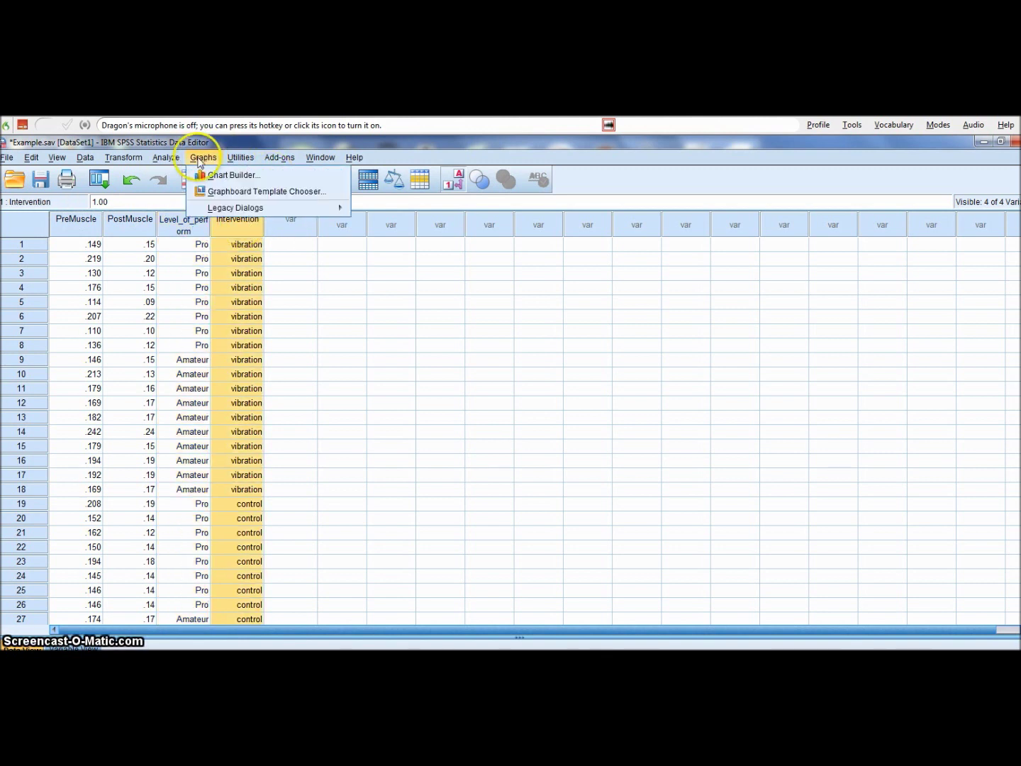
left_click(201, 158)
left_click(166, 158)
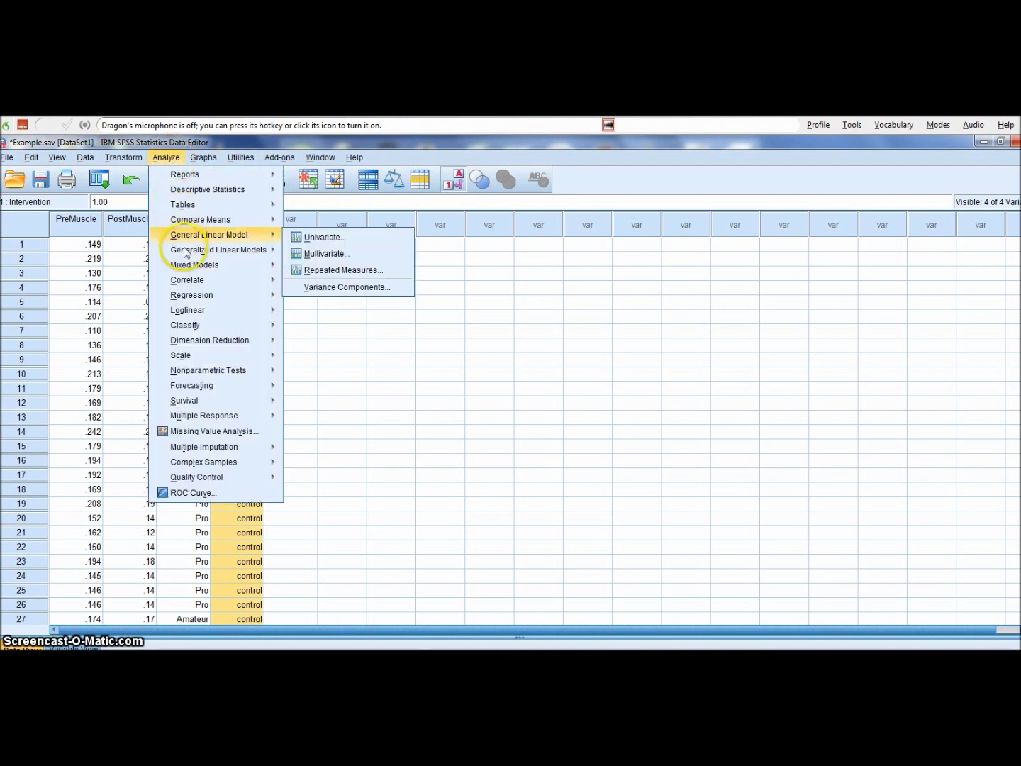
mouse_move(187, 254)
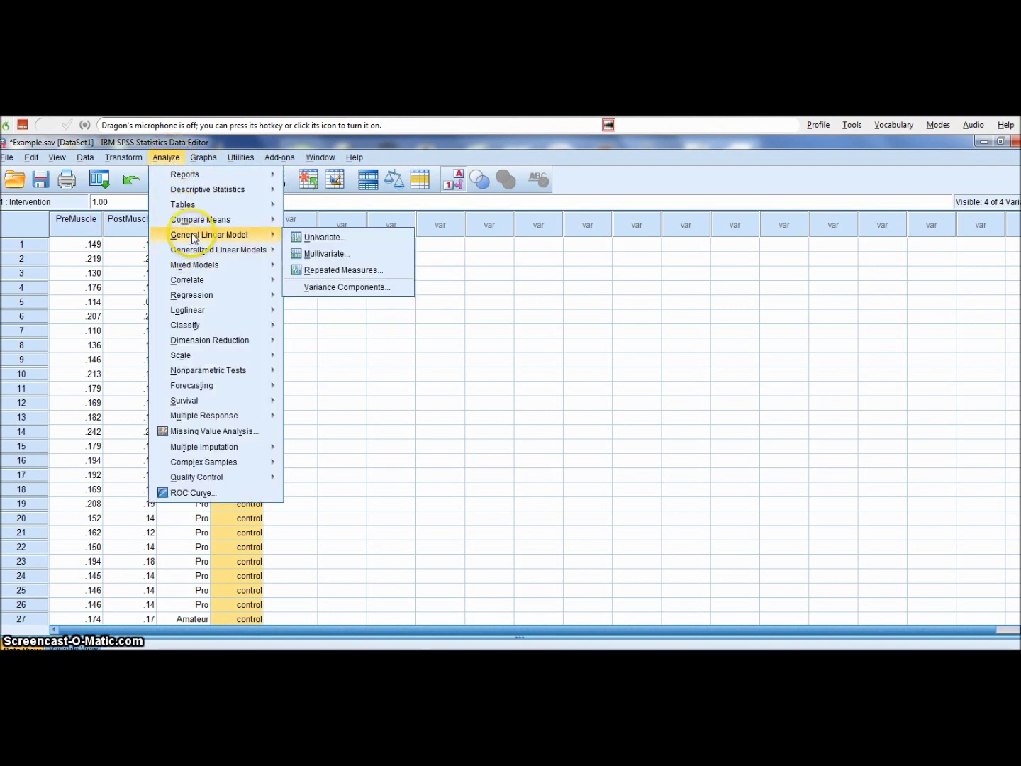
left_click(169, 162)
left_click(169, 160)
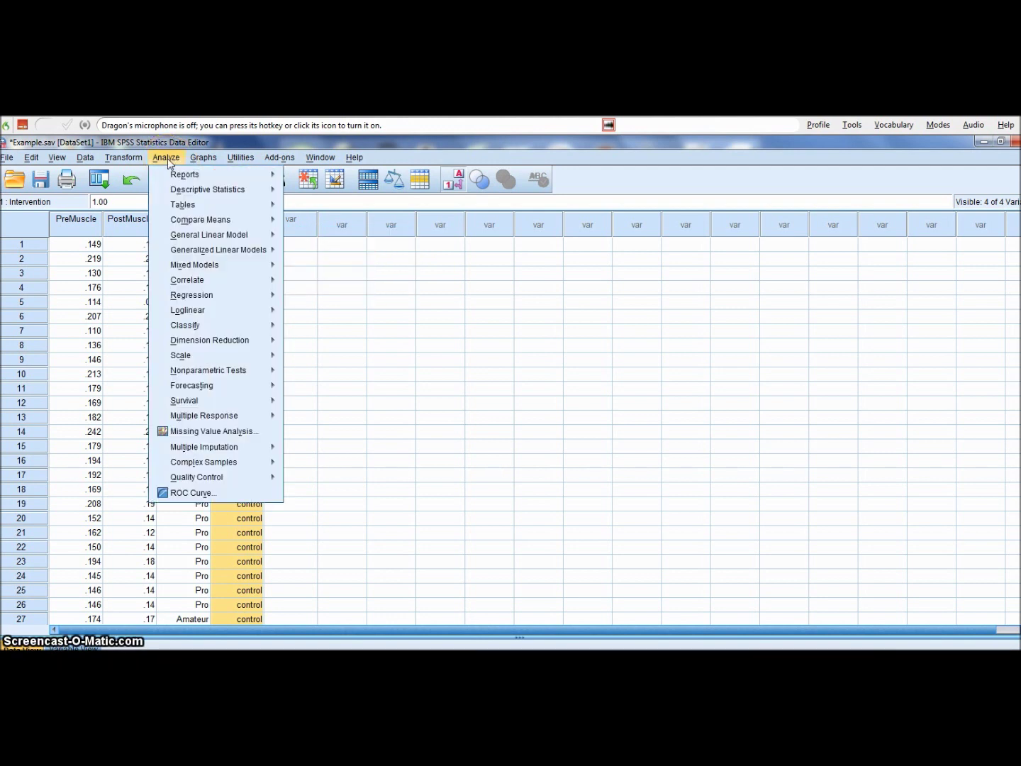
mouse_move(182, 179)
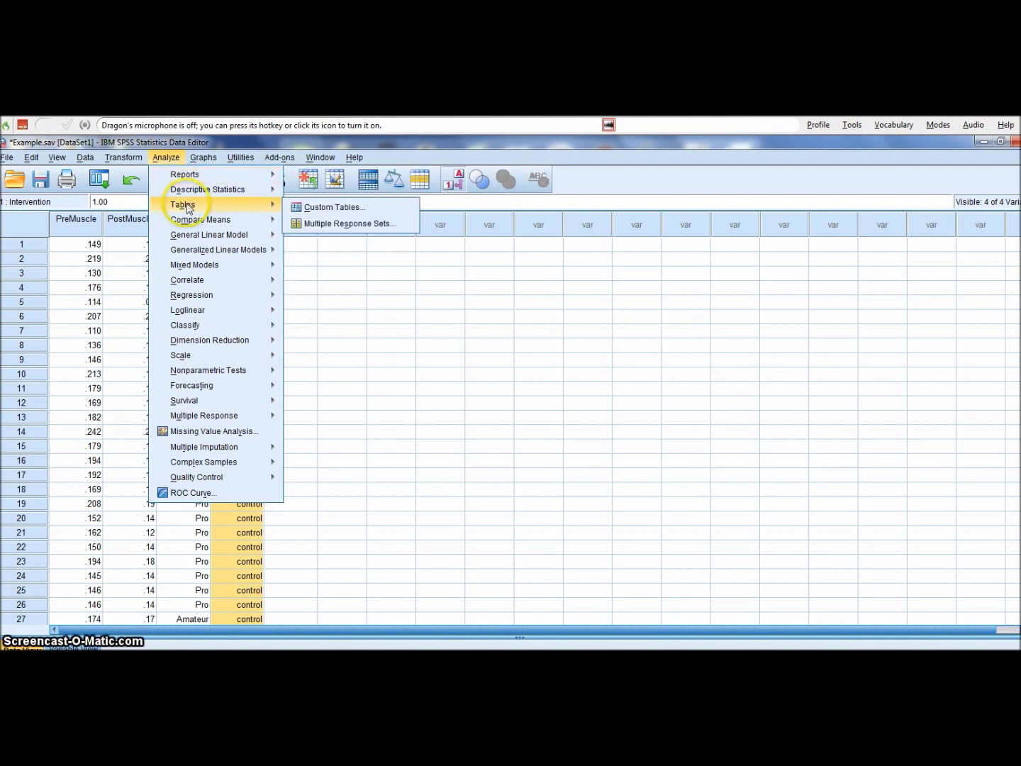
left_click(191, 226)
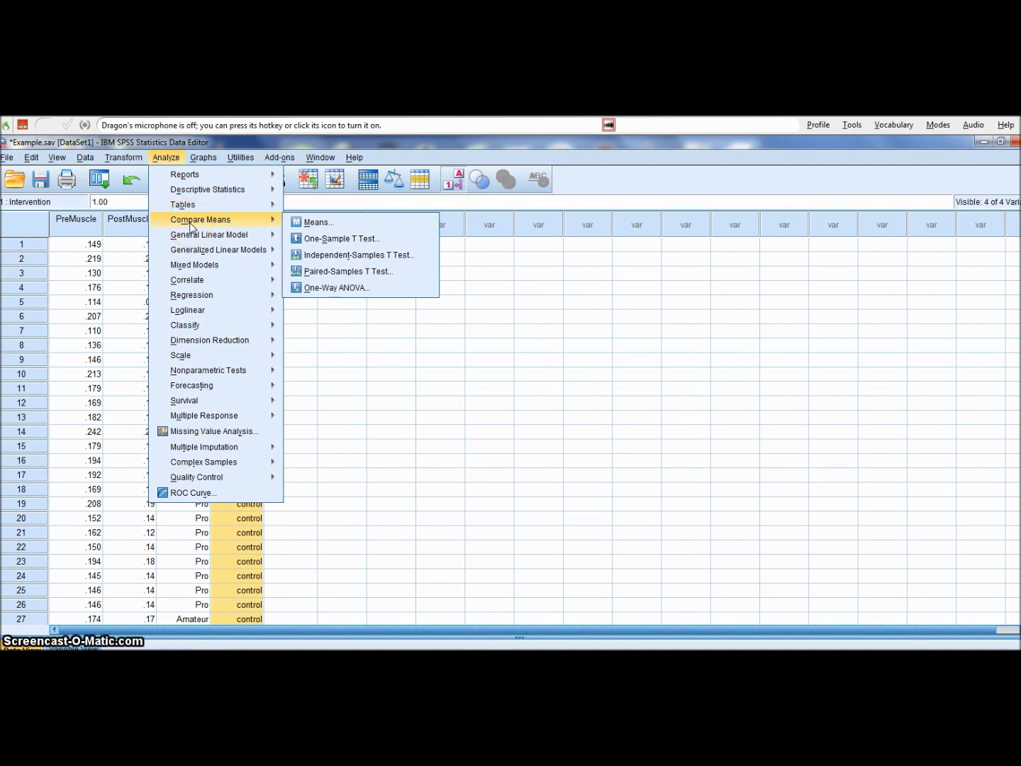
left_click(194, 239)
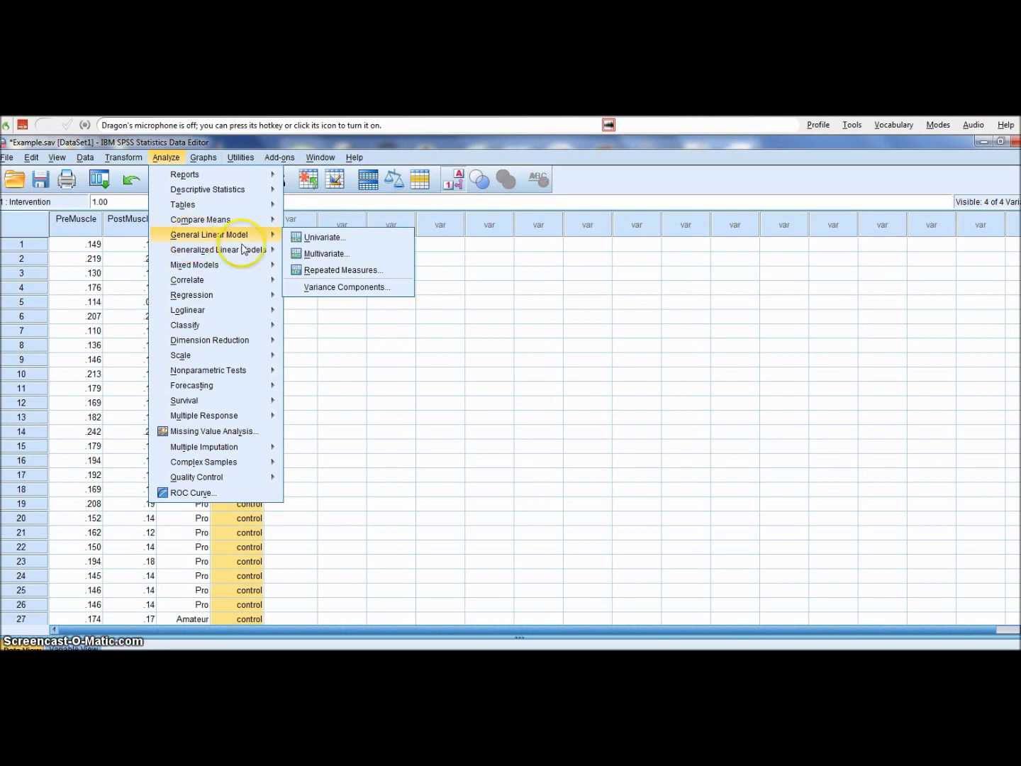
left_click(310, 276)
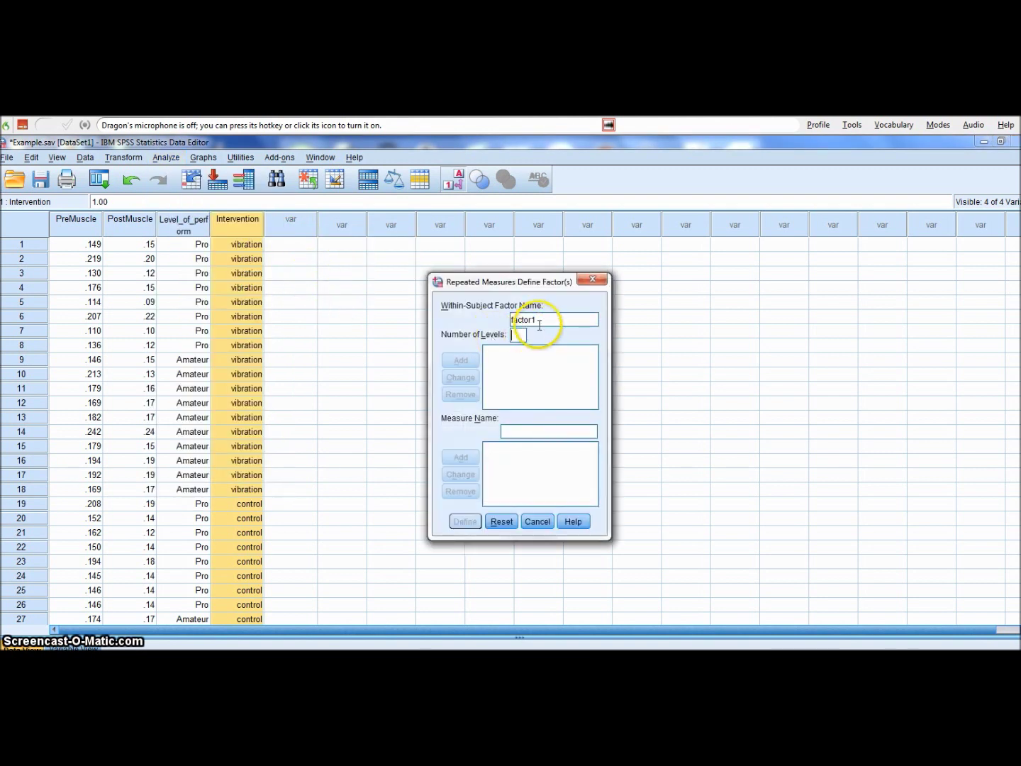
Step: Add a within-subject factor named pre_post with 2 levels and continue with Define
left_click(543, 322)
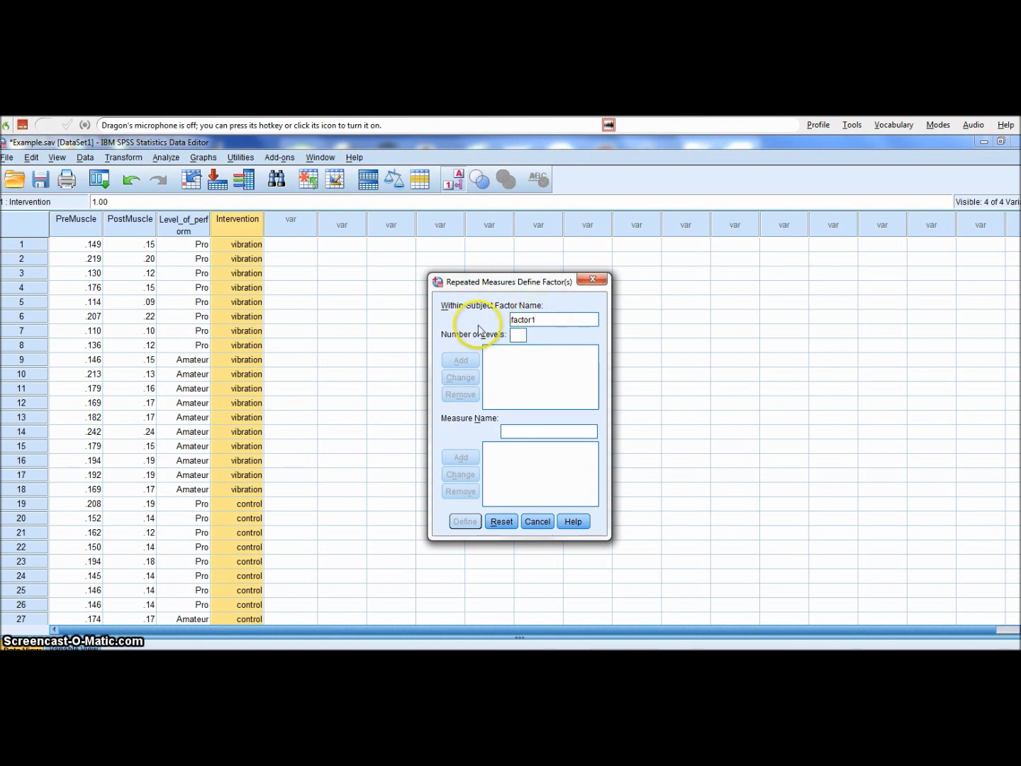
type("pre_post")
left_click(520, 333)
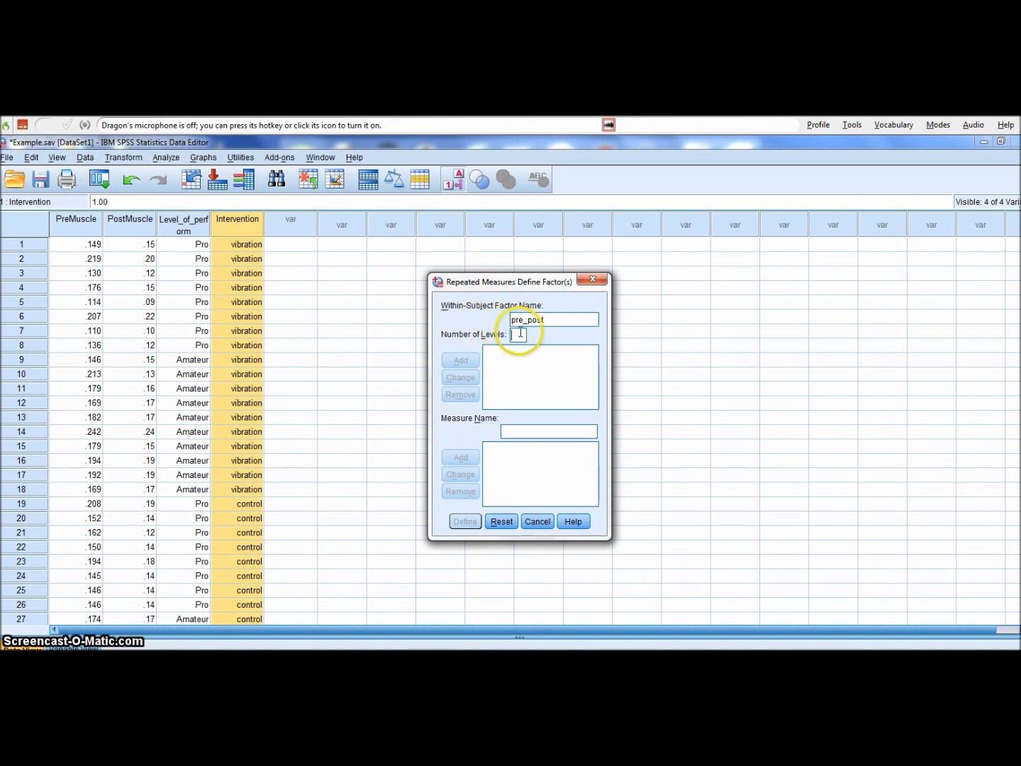
type("2")
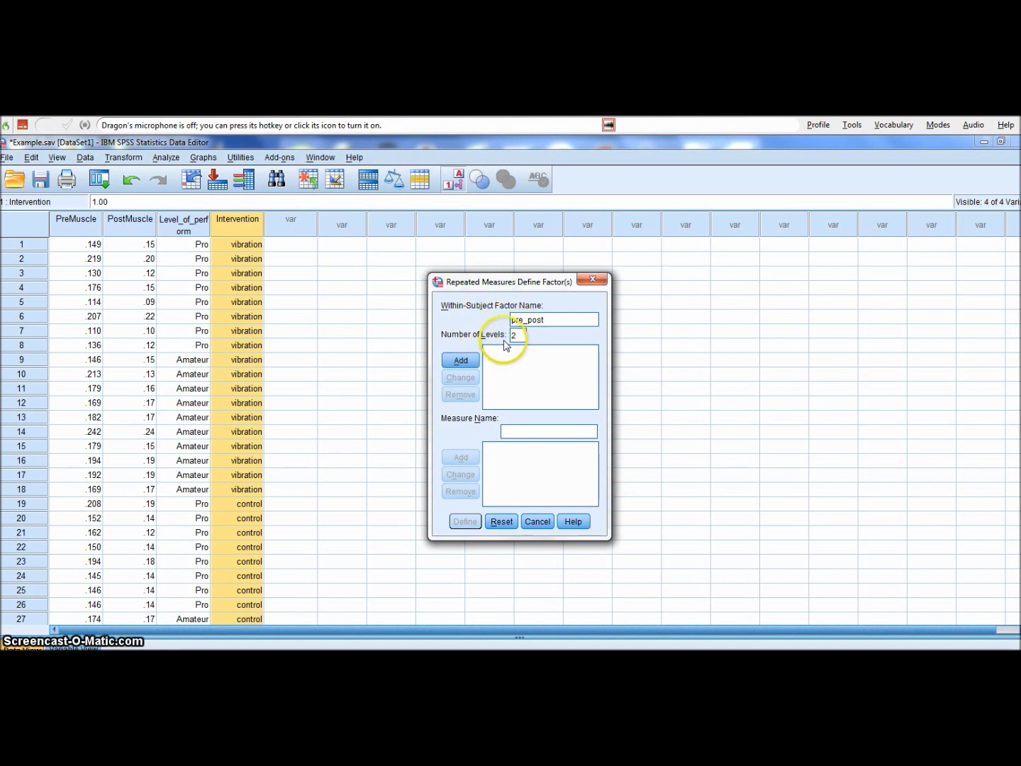
left_click(474, 363)
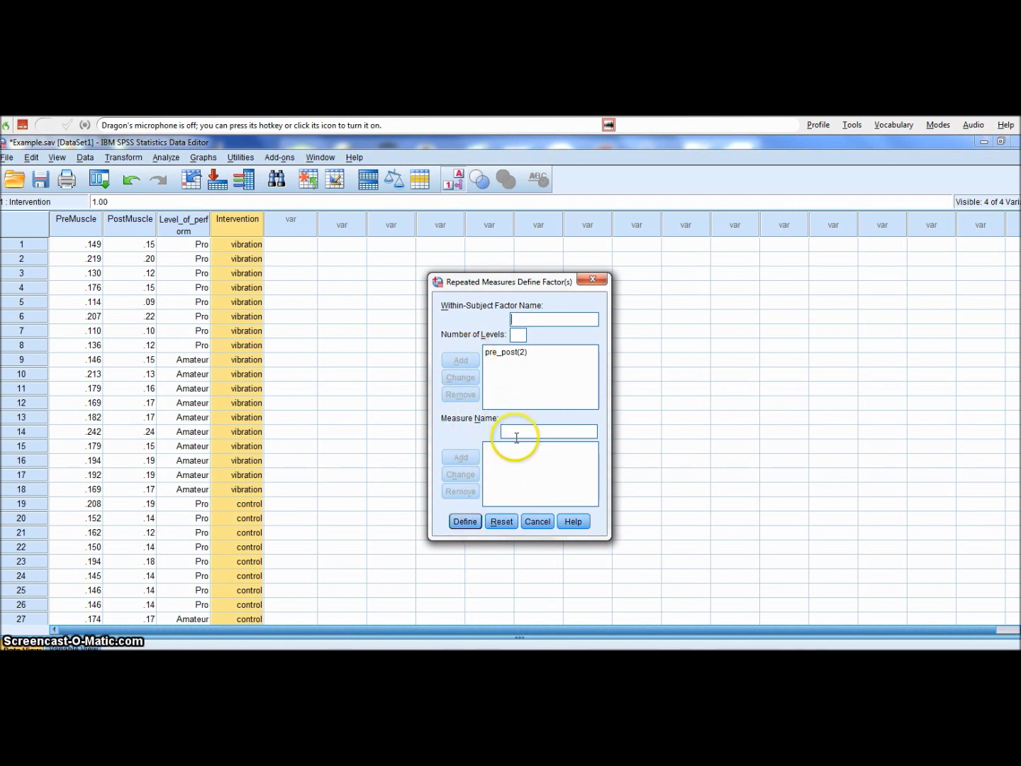
left_click(464, 523)
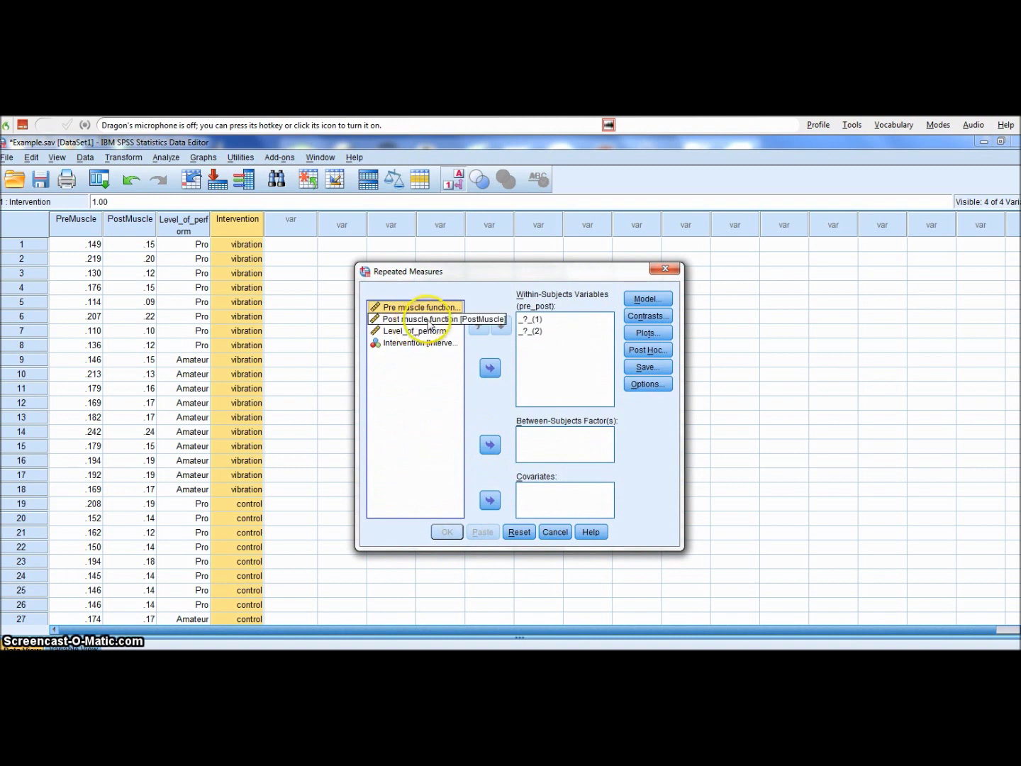
Step: Fill pre_post with PreMuscle and PostMuscle, and add Intervention and Level_of_perform as between-subjects factors
left_click(487, 369)
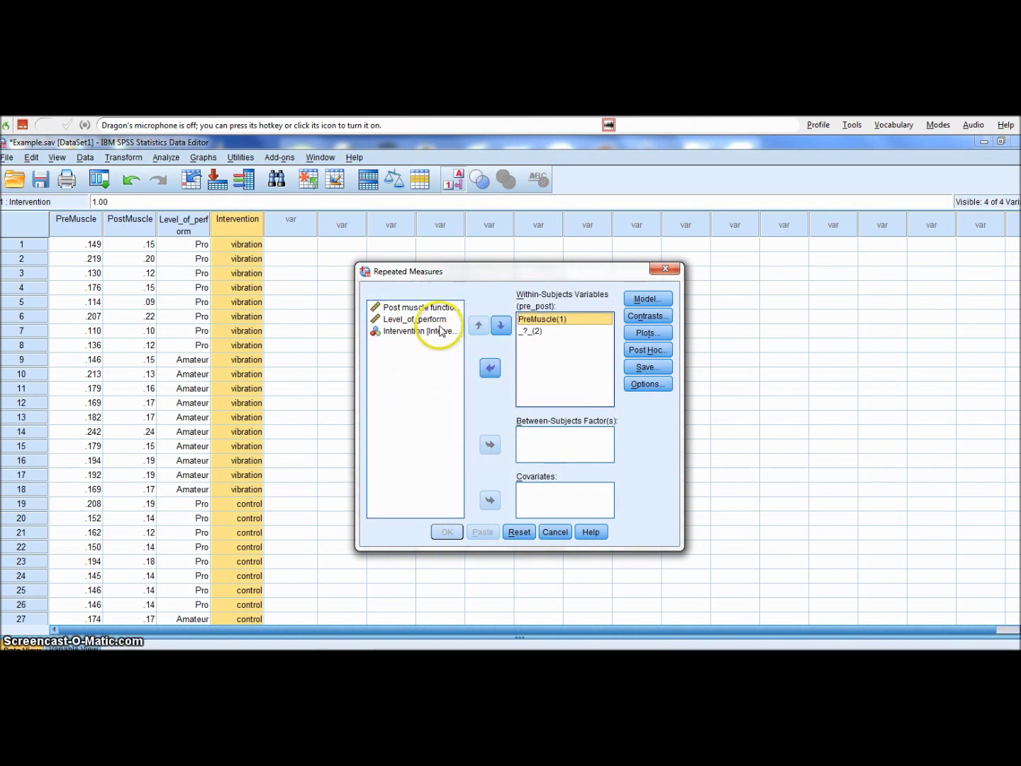
left_click(488, 368)
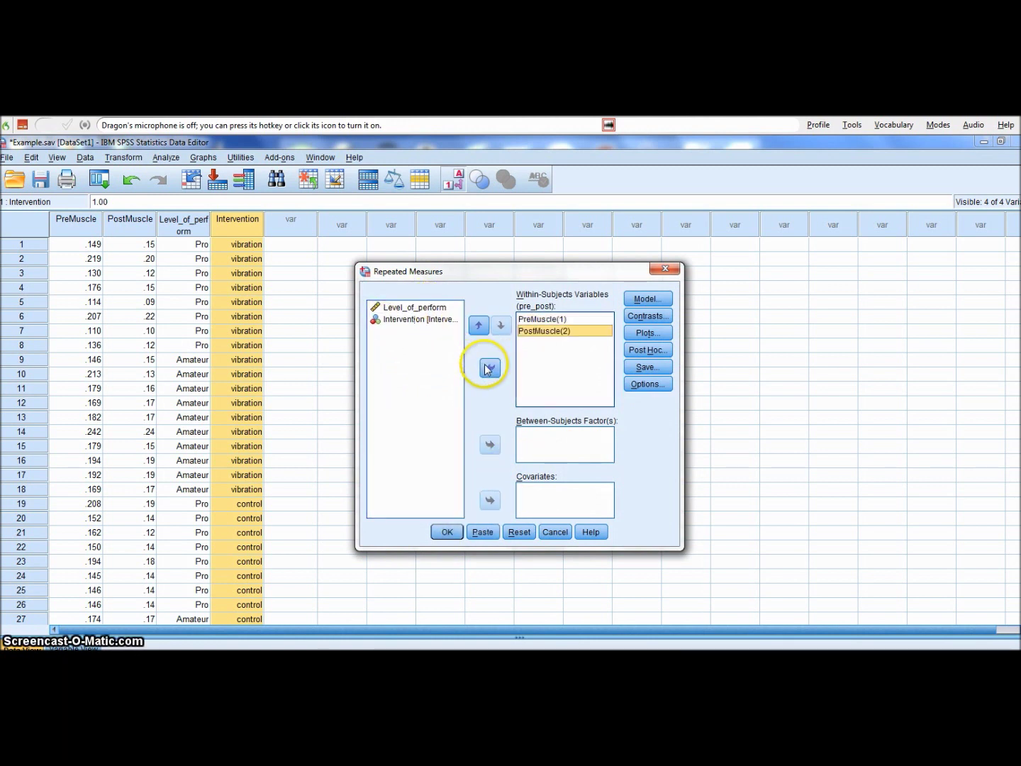
left_click(417, 321)
left_click(489, 445)
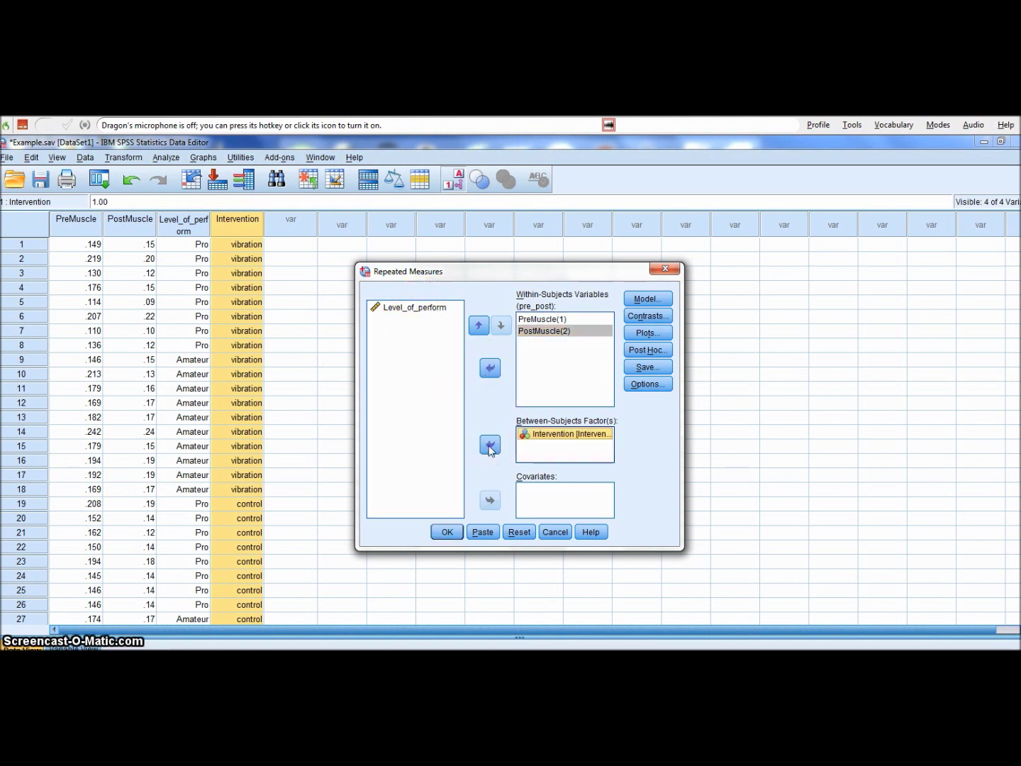
left_click(417, 308)
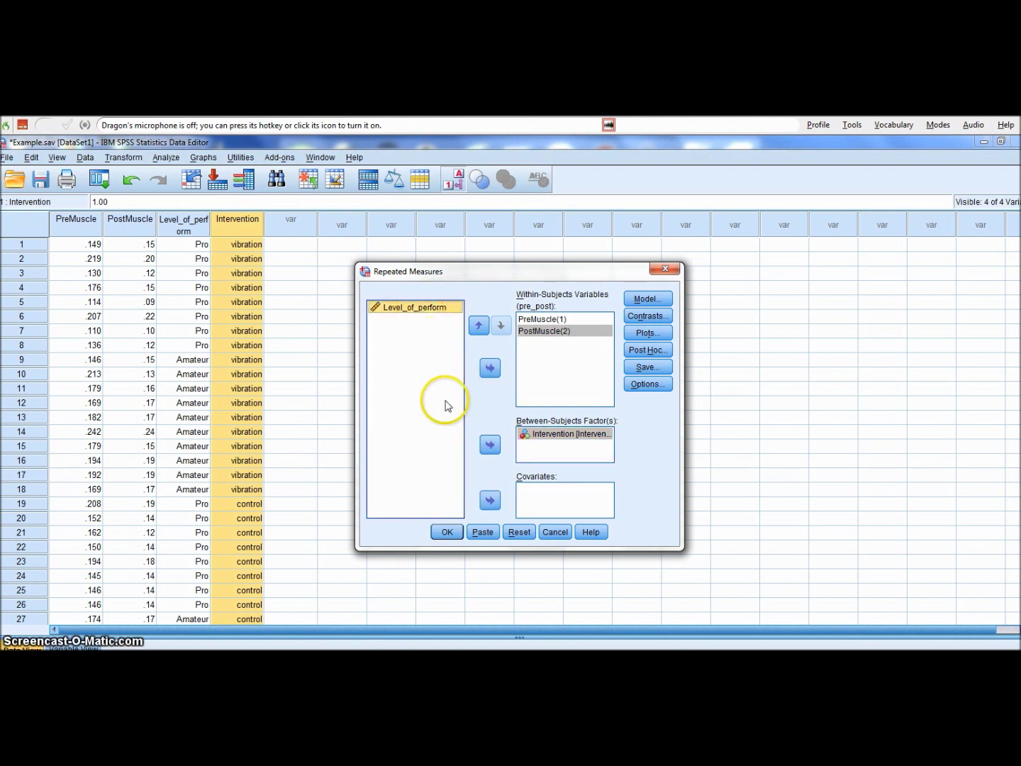
left_click(489, 445)
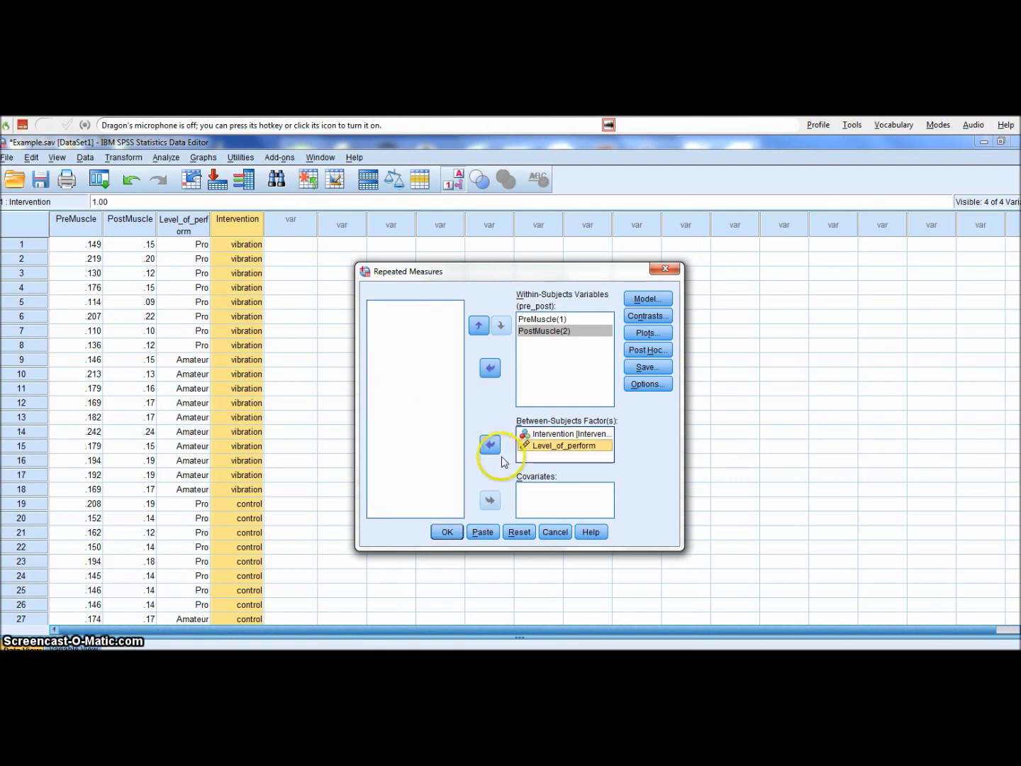
left_click(649, 333)
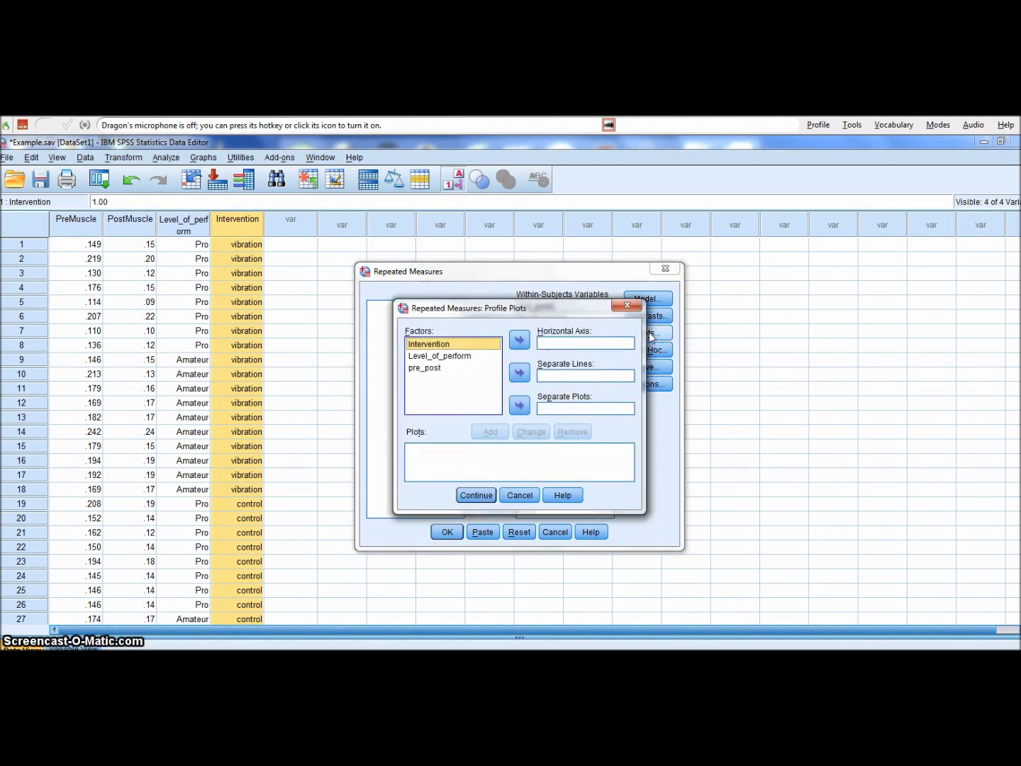
Step: Try placing Intervention and pre_post on the profile plot axes, then clear them back out
left_click(519, 341)
left_click(426, 368)
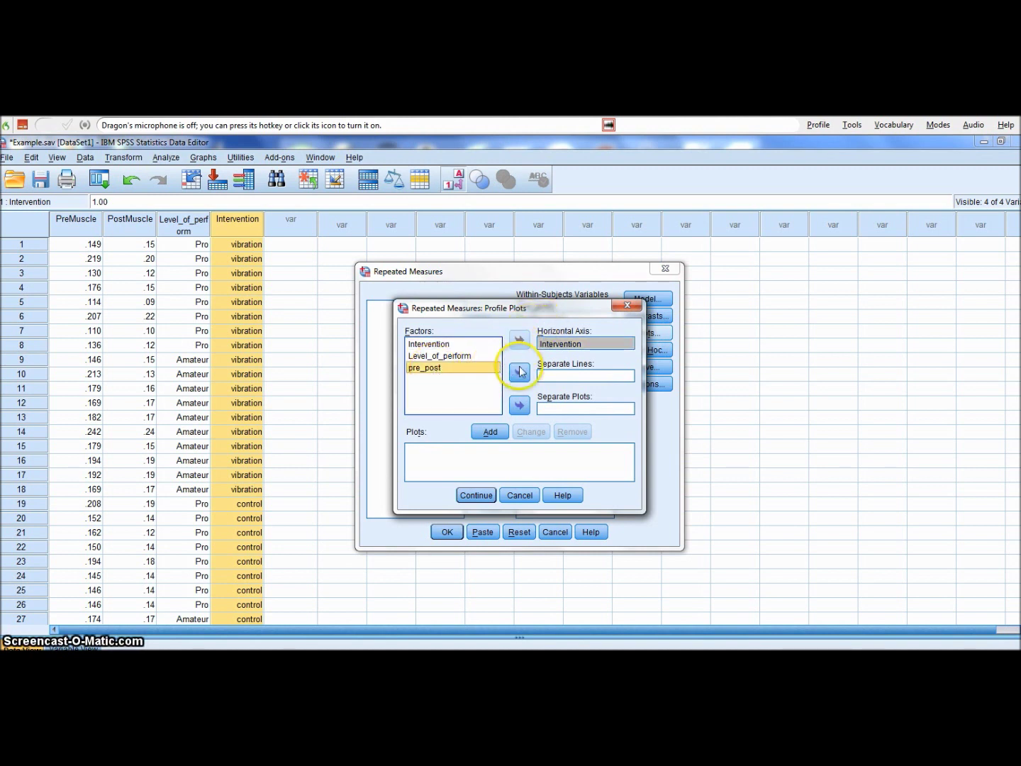
left_click(518, 372)
left_click(458, 361)
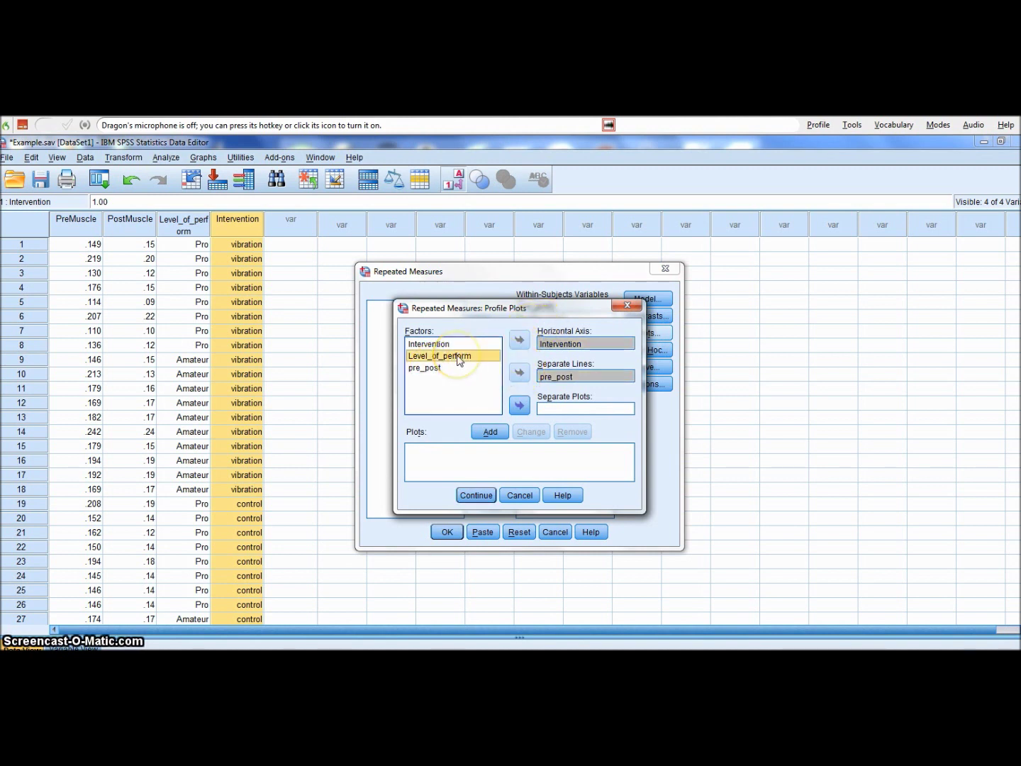
left_click(567, 376)
left_click(519, 372)
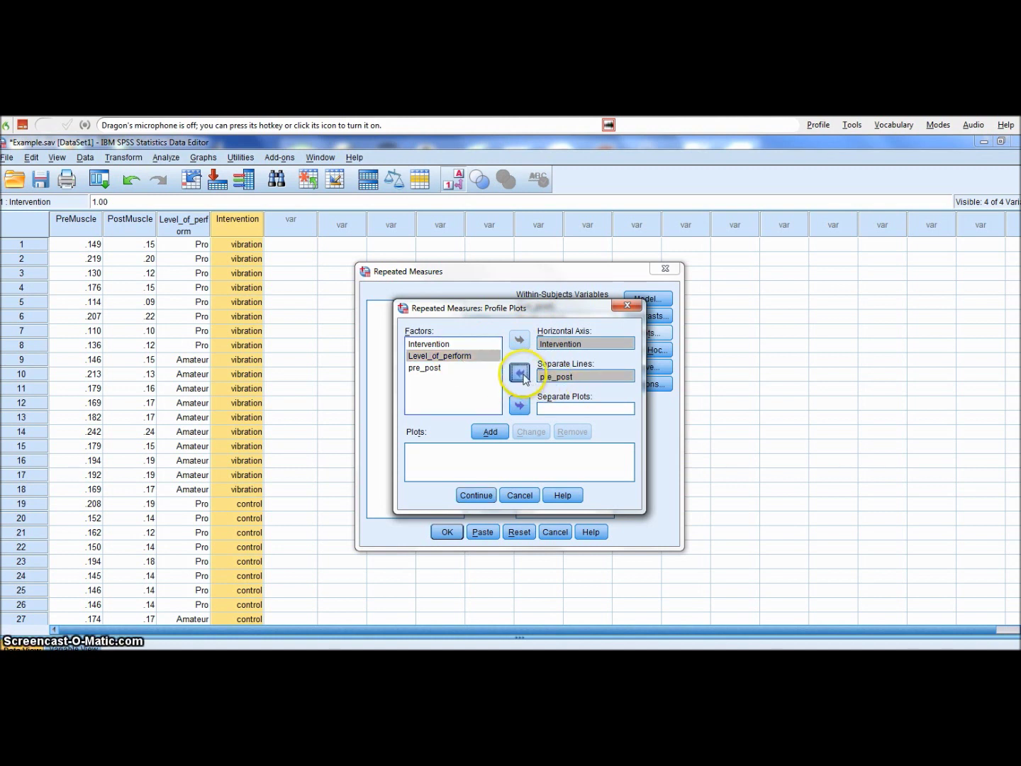
left_click(560, 344)
left_click(520, 342)
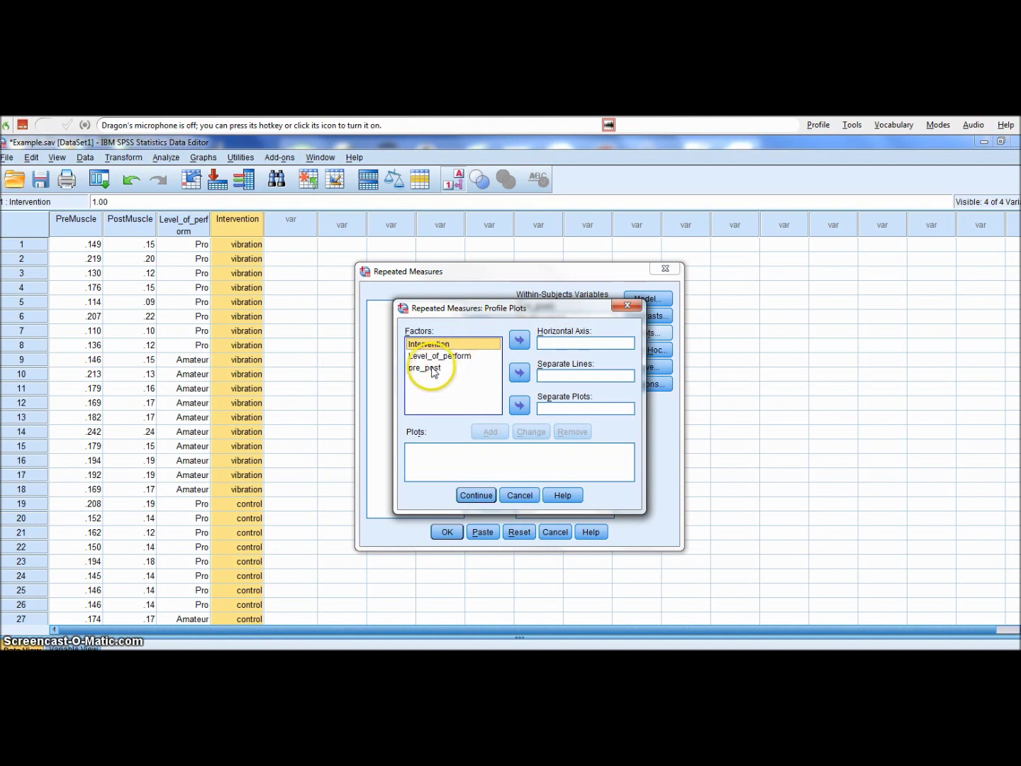
Step: Add a plot with pre_post horizontal, Intervention as separate lines, Level_of_perform as separate plots
left_click(429, 368)
left_click(520, 341)
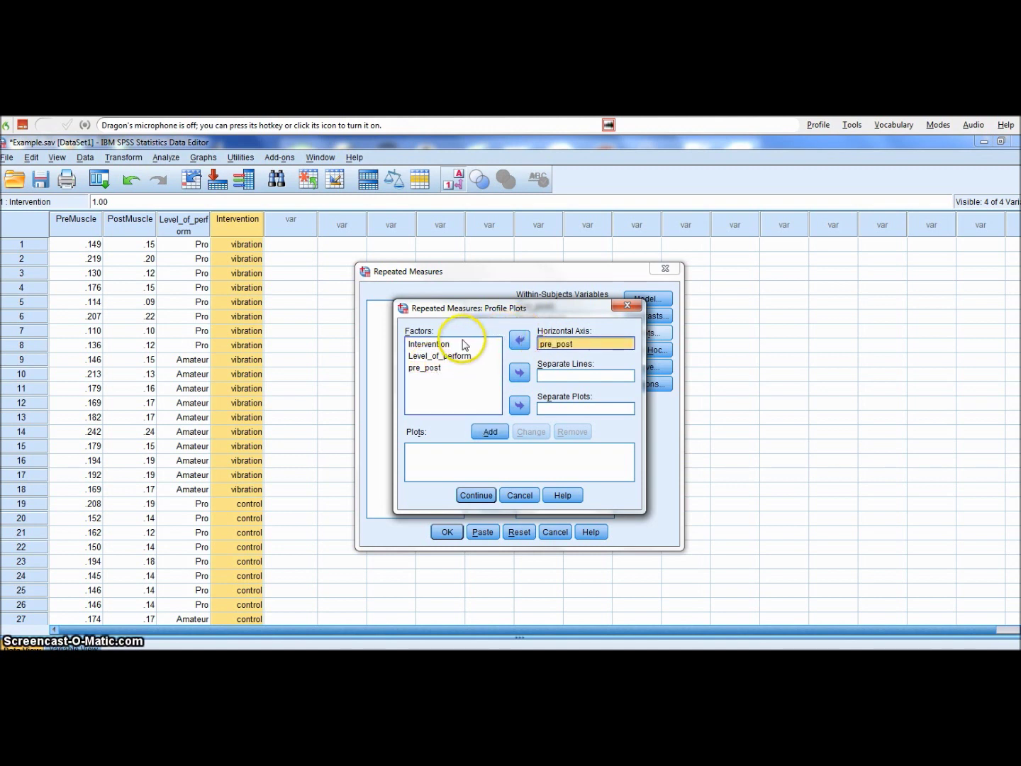
left_click(453, 346)
left_click(519, 372)
left_click(454, 355)
left_click(520, 405)
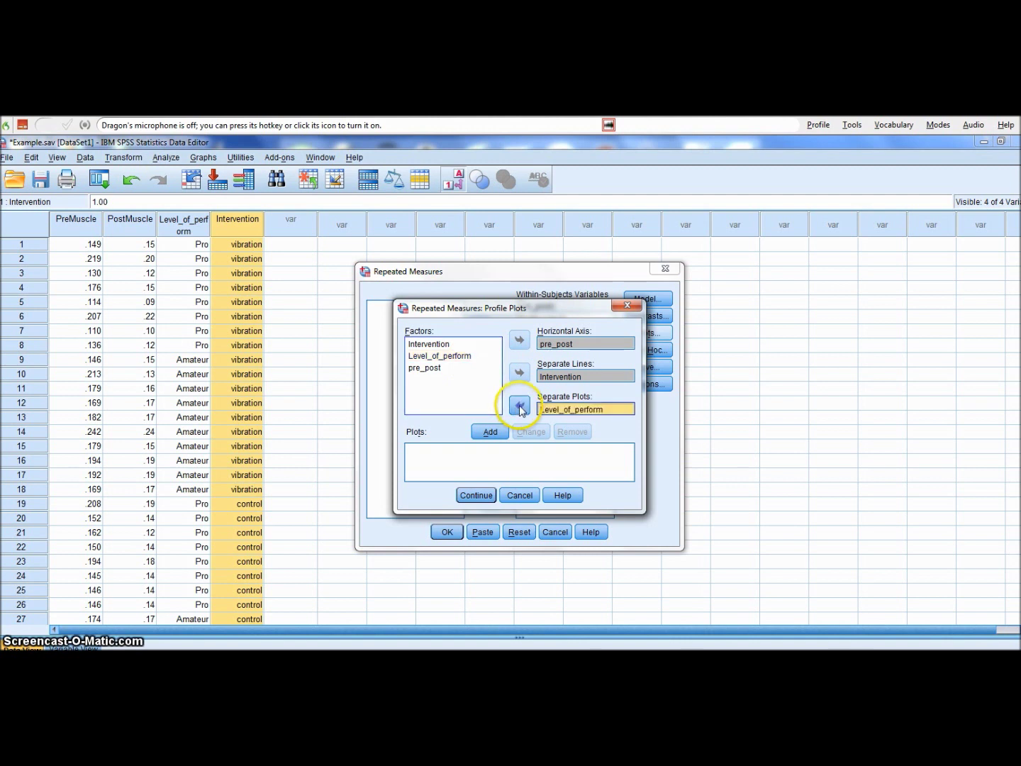
left_click(490, 432)
left_click(478, 497)
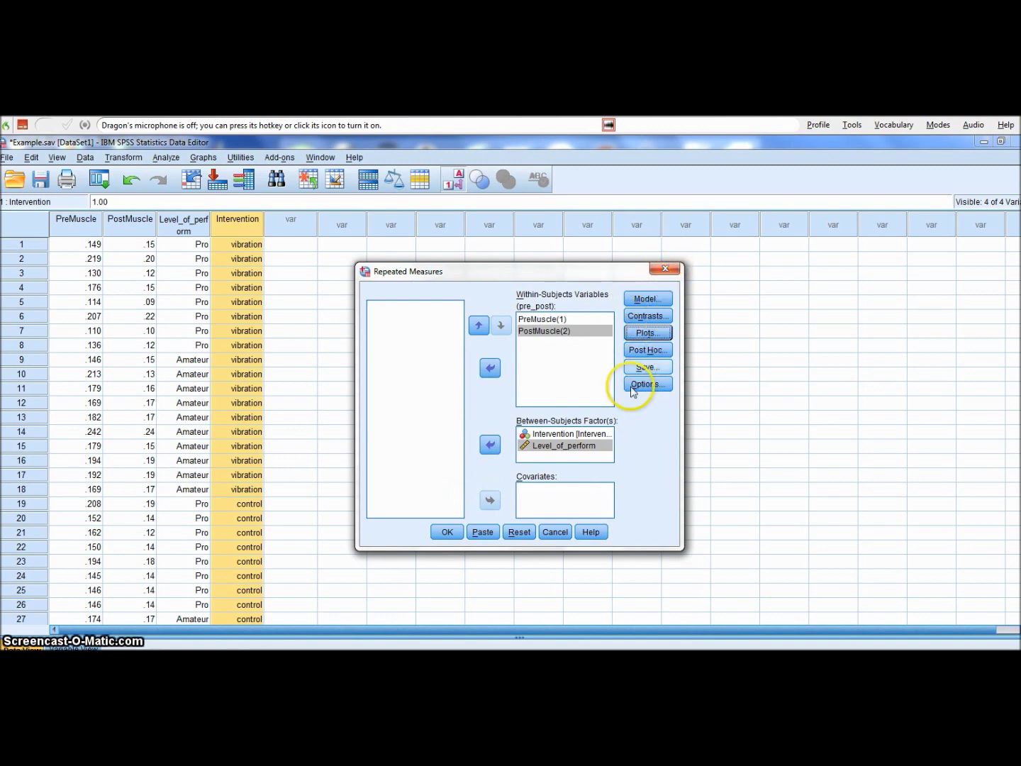
Step: Tick Descriptive statistics and Estimates of effect size in Options, then run the ANOVA
left_click(646, 386)
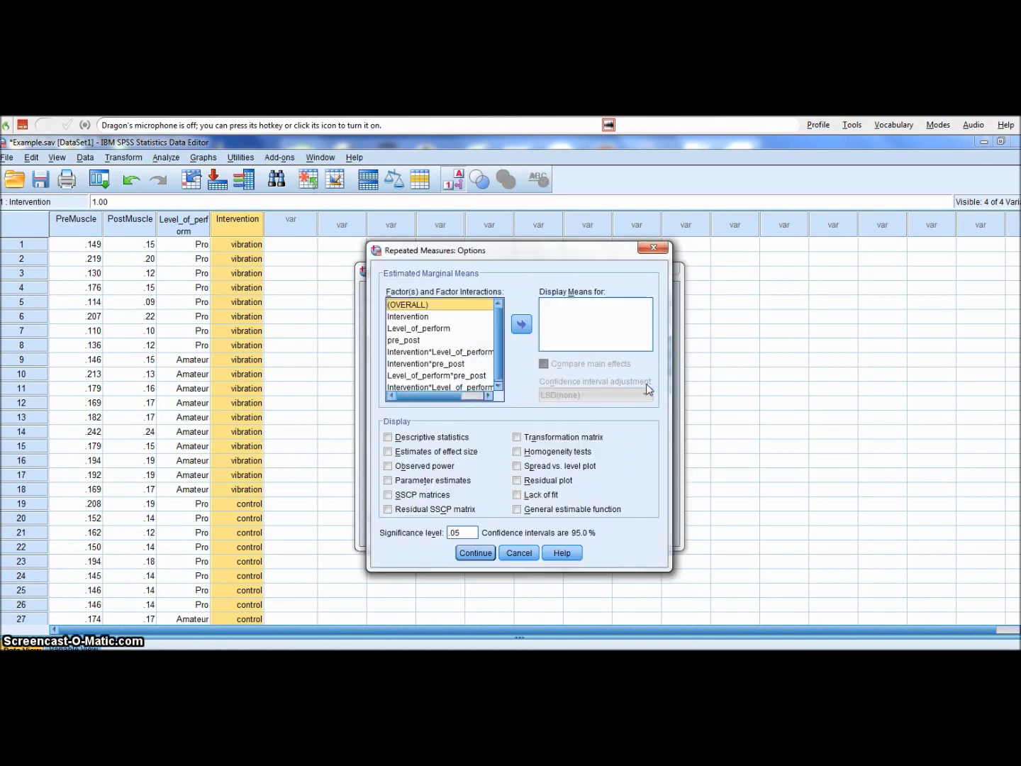
left_click(389, 438)
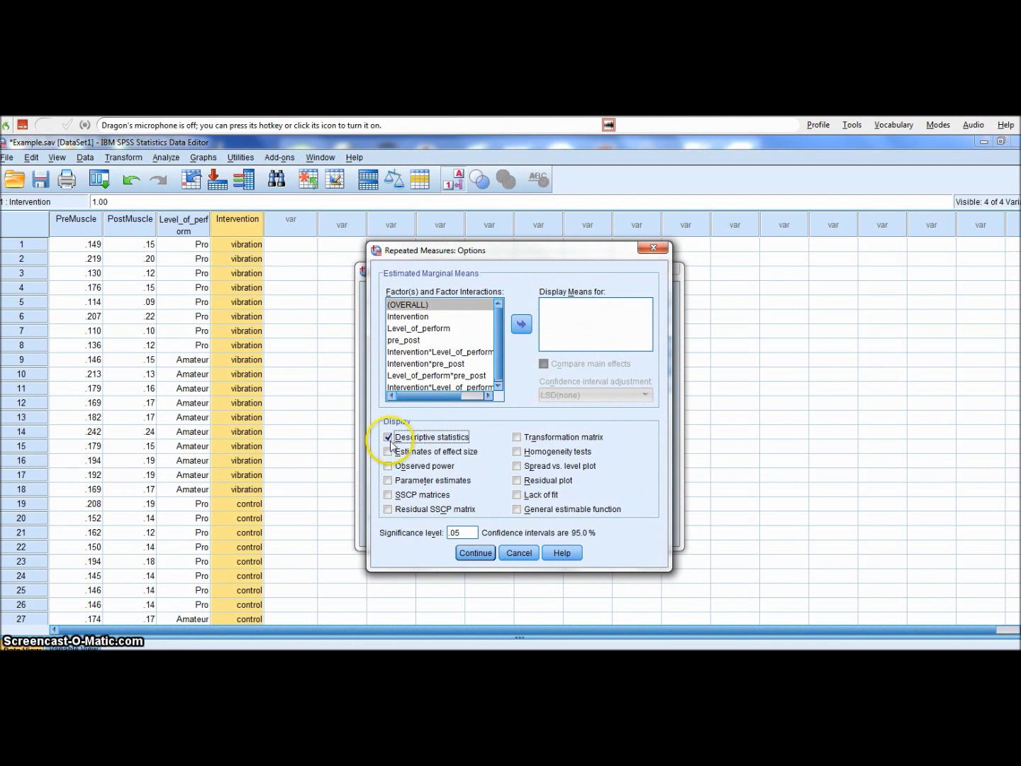
left_click(389, 452)
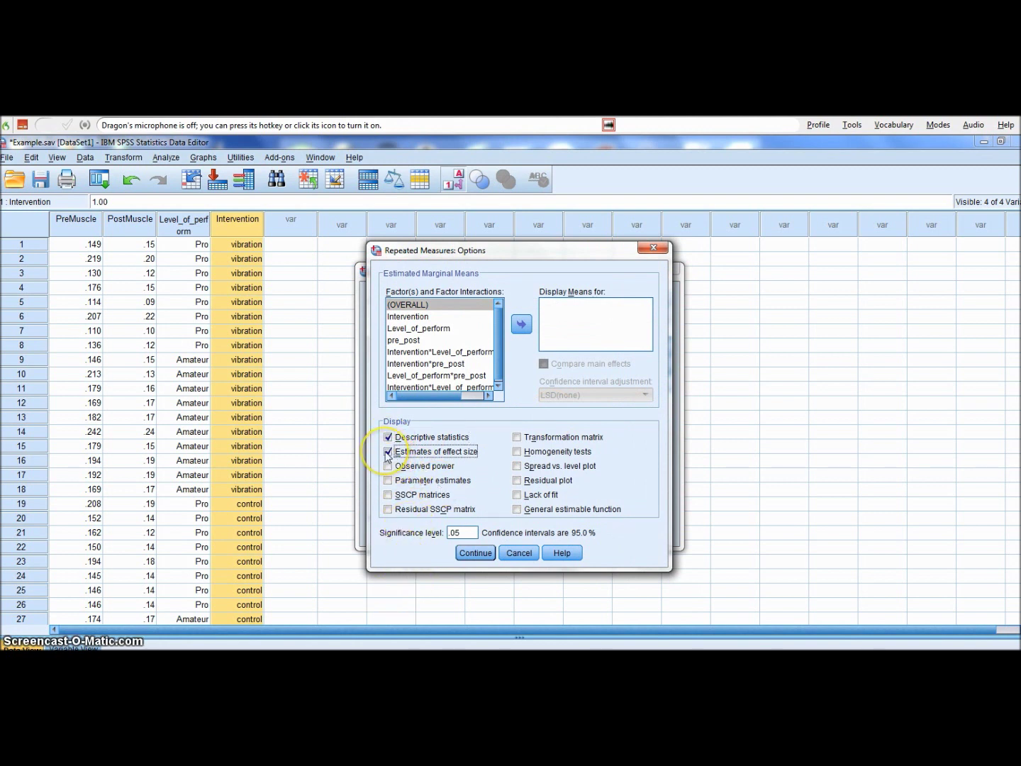
left_click(468, 552)
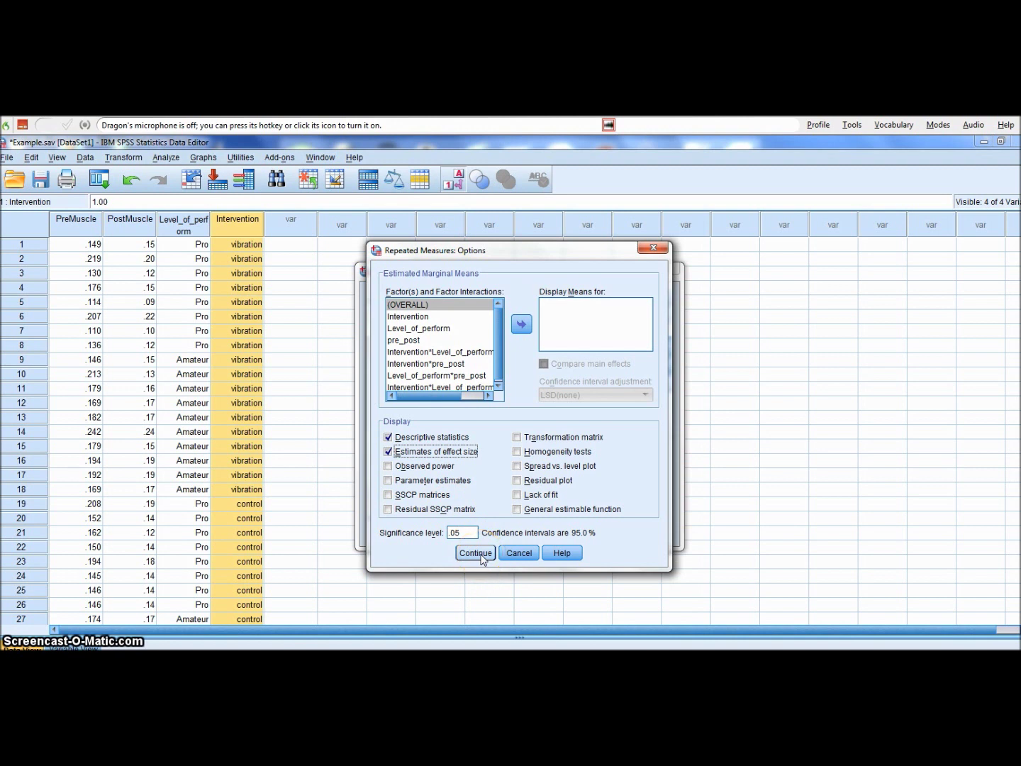
left_click(481, 557)
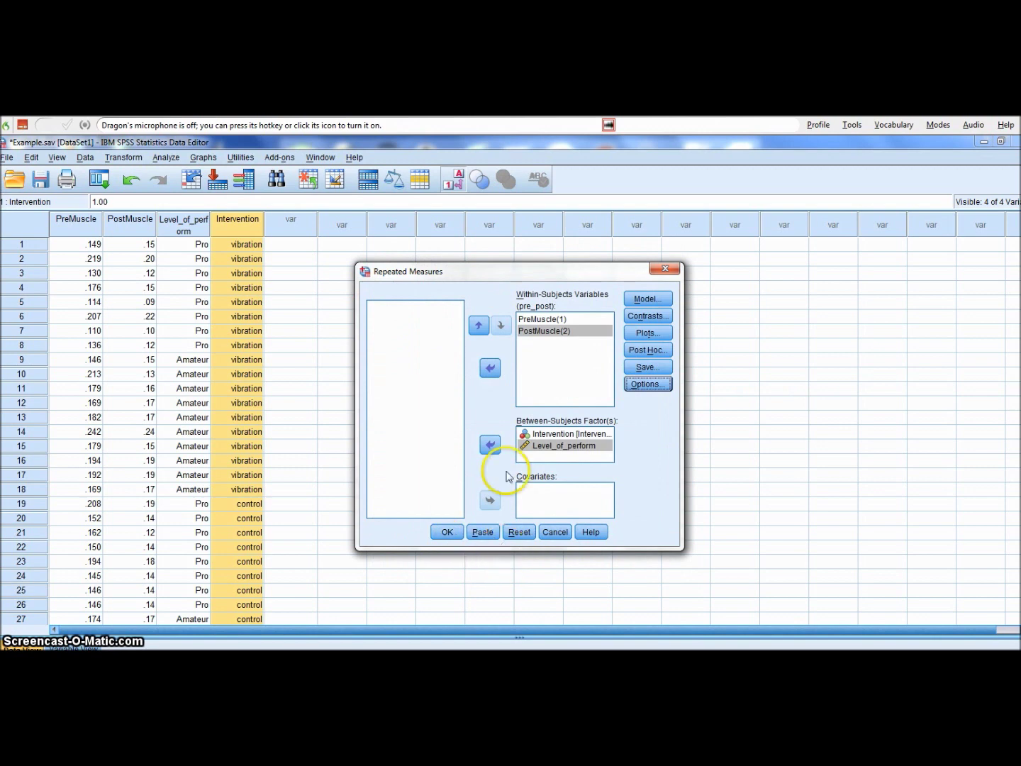
left_click(448, 533)
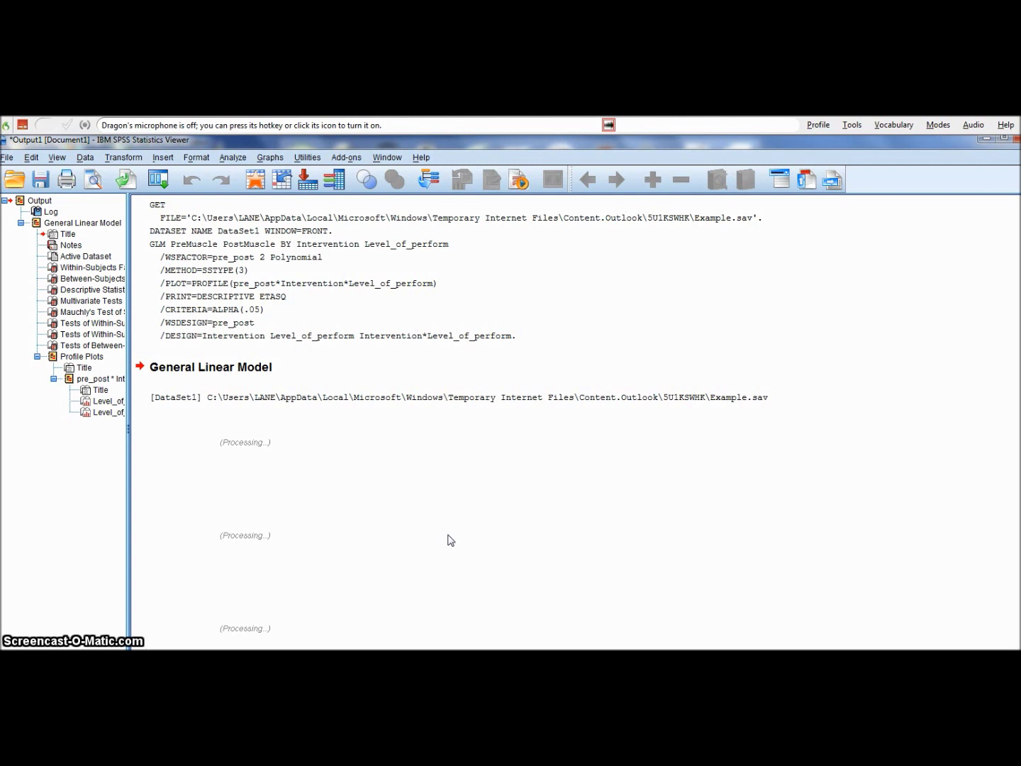
Step: Scroll from the syntax and Between-Subjects Factors down to Multivariate Tests (pre_post F=11.264, p=.002)
left_click(487, 519)
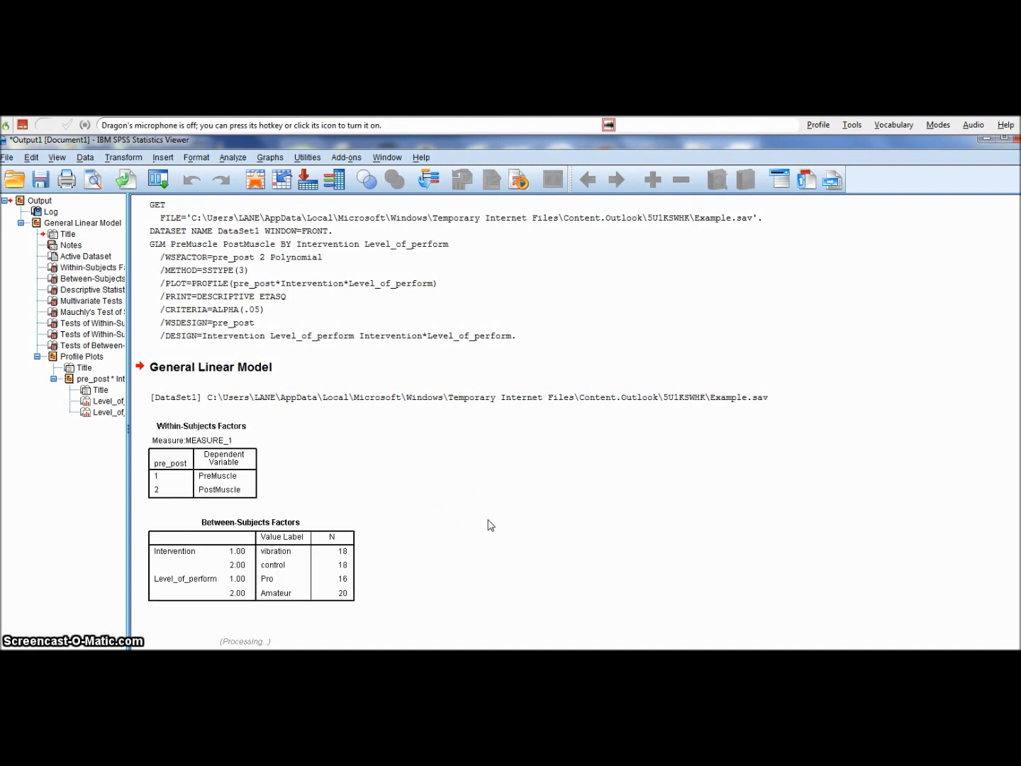
mouse_move(546, 504)
left_mouse_down()
mouse_move(795, 428)
mouse_move(972, 331)
left_mouse_up()
scroll(965, 354, "down", 5)
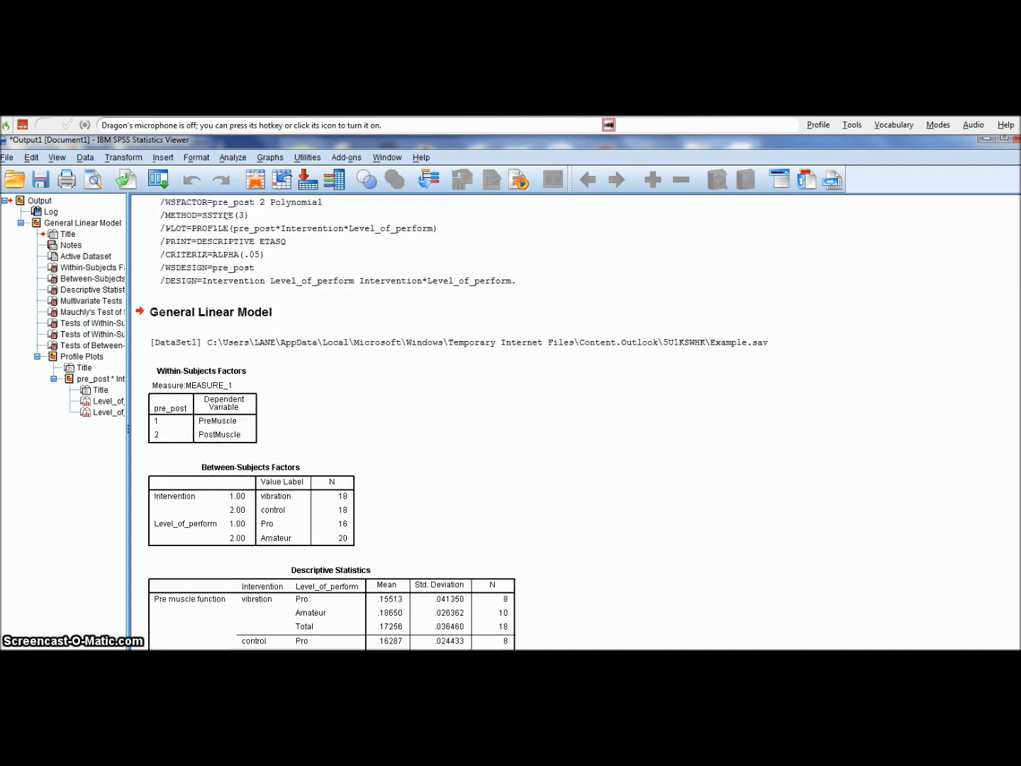
left_click(964, 355)
left_click(280, 385)
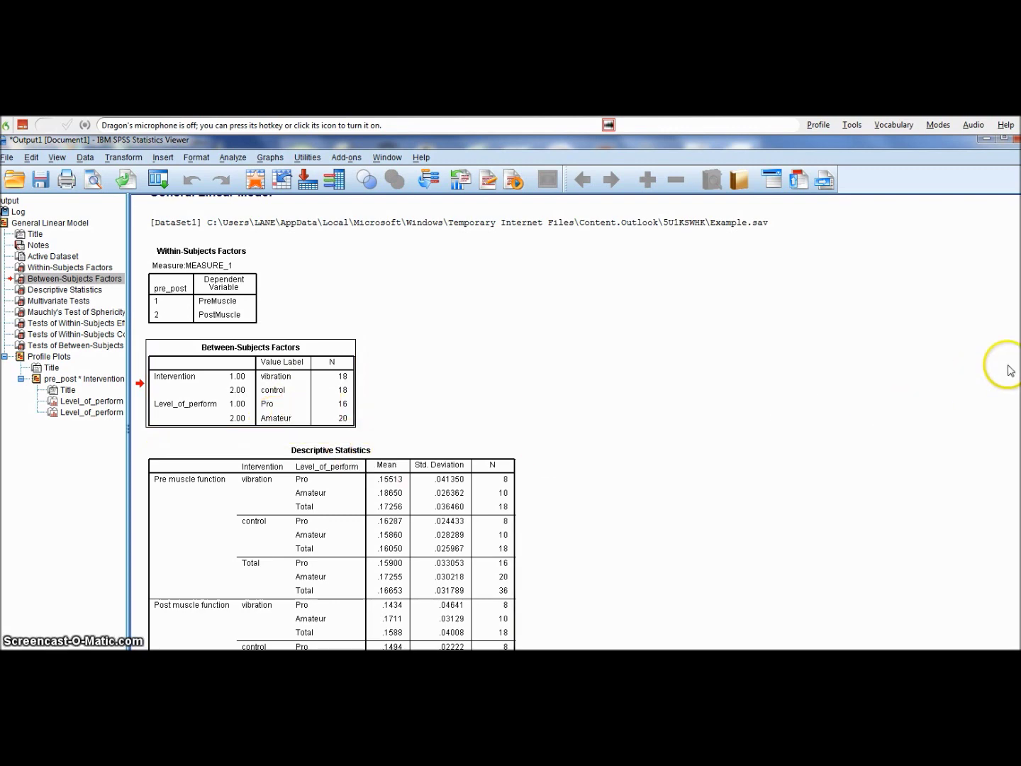
scroll(333, 425, "down", 8)
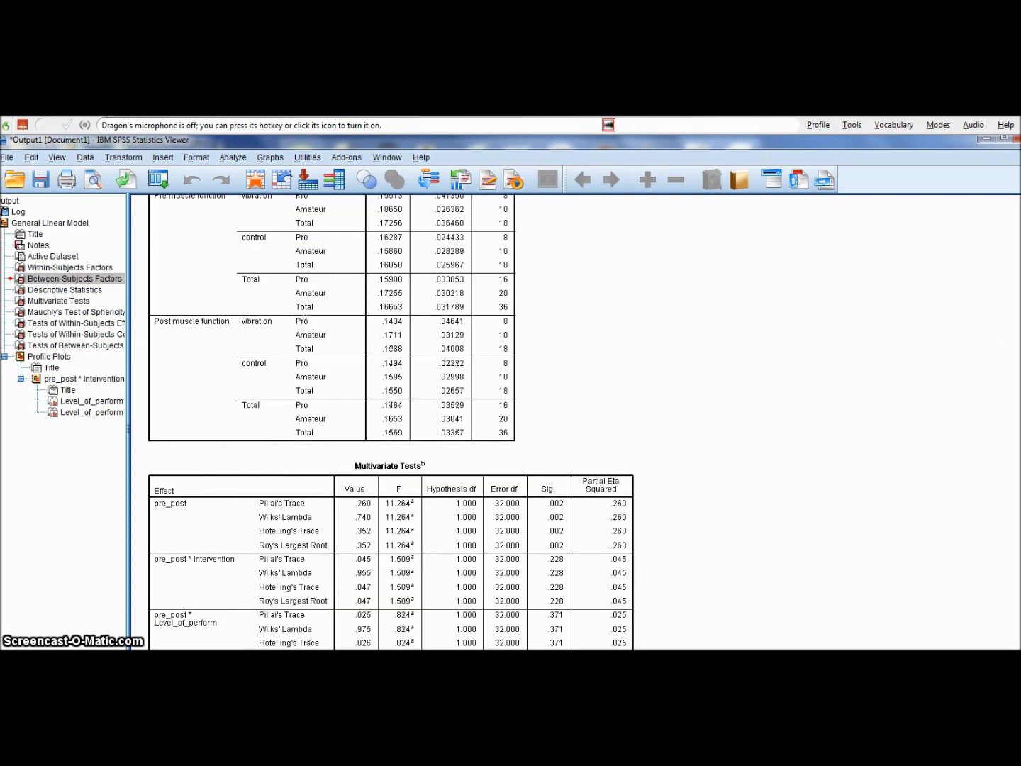
scroll(333, 425, "up", 3)
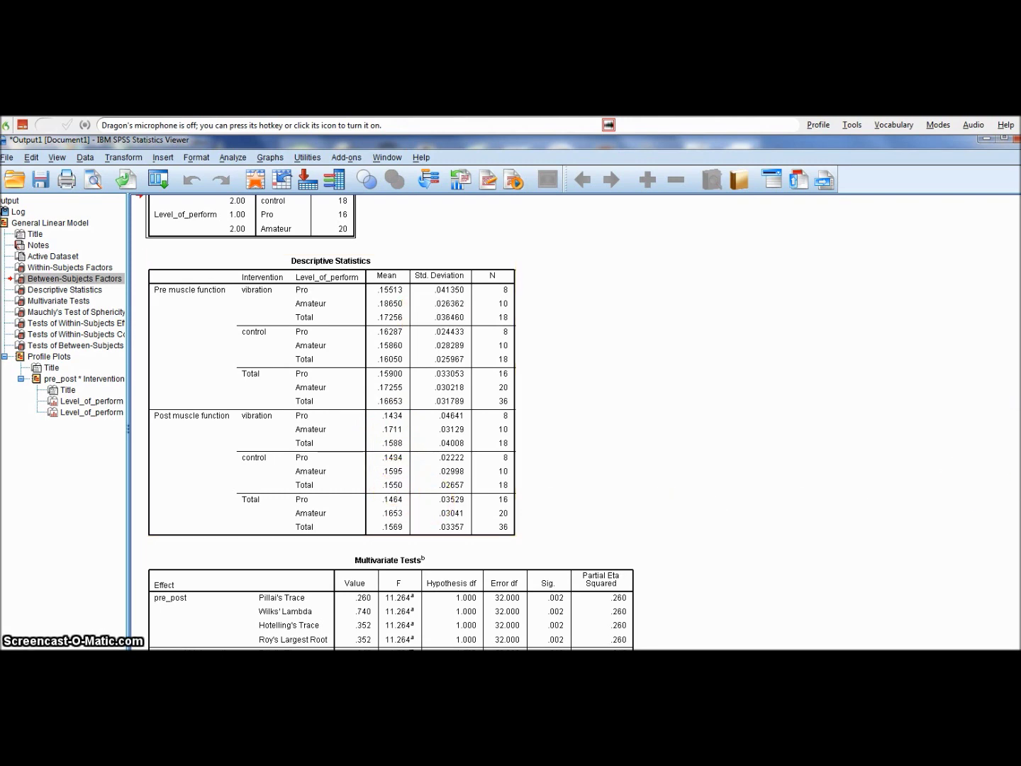
scroll(391, 426, "down", 3)
scroll(930, 394, "down", 3)
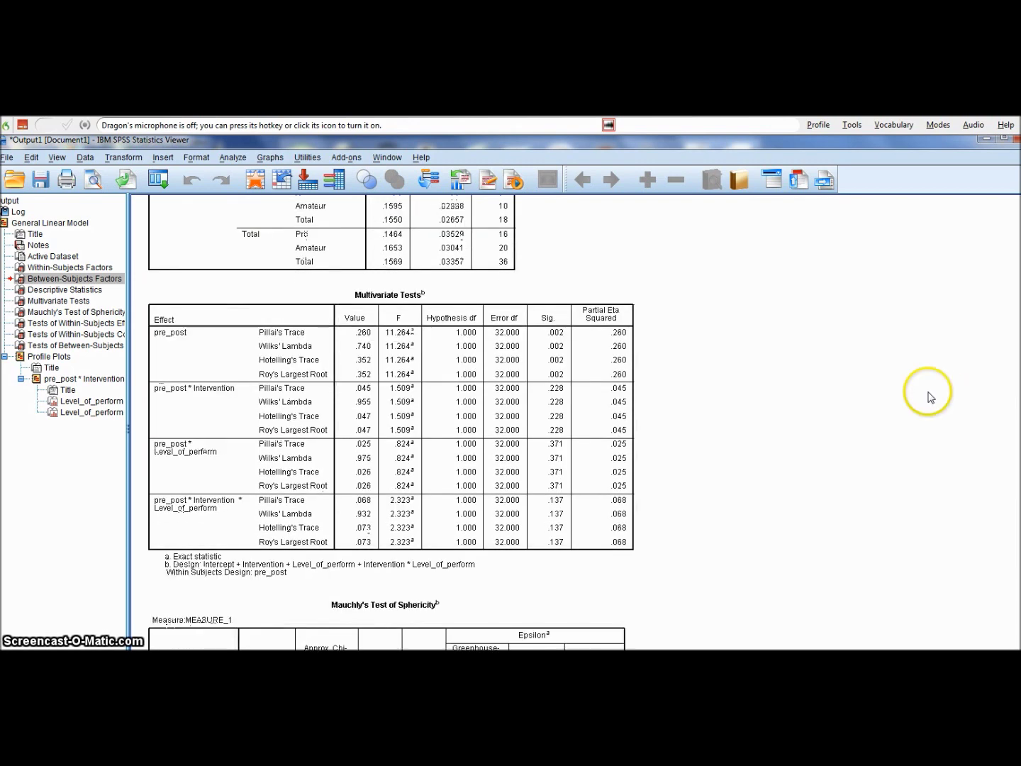